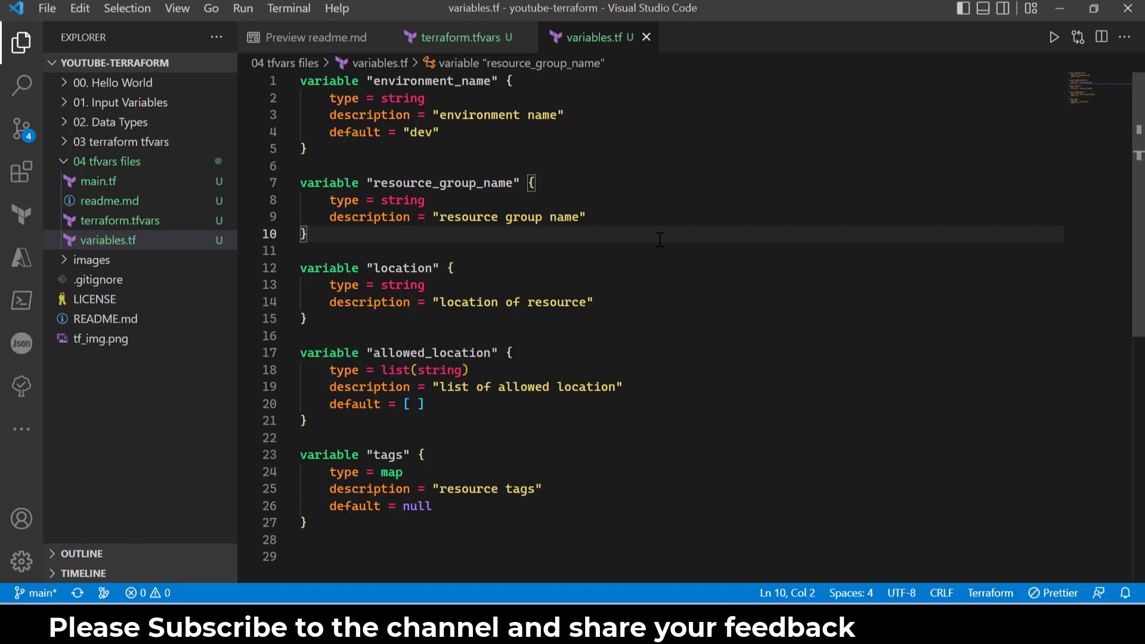
left_click(474, 40)
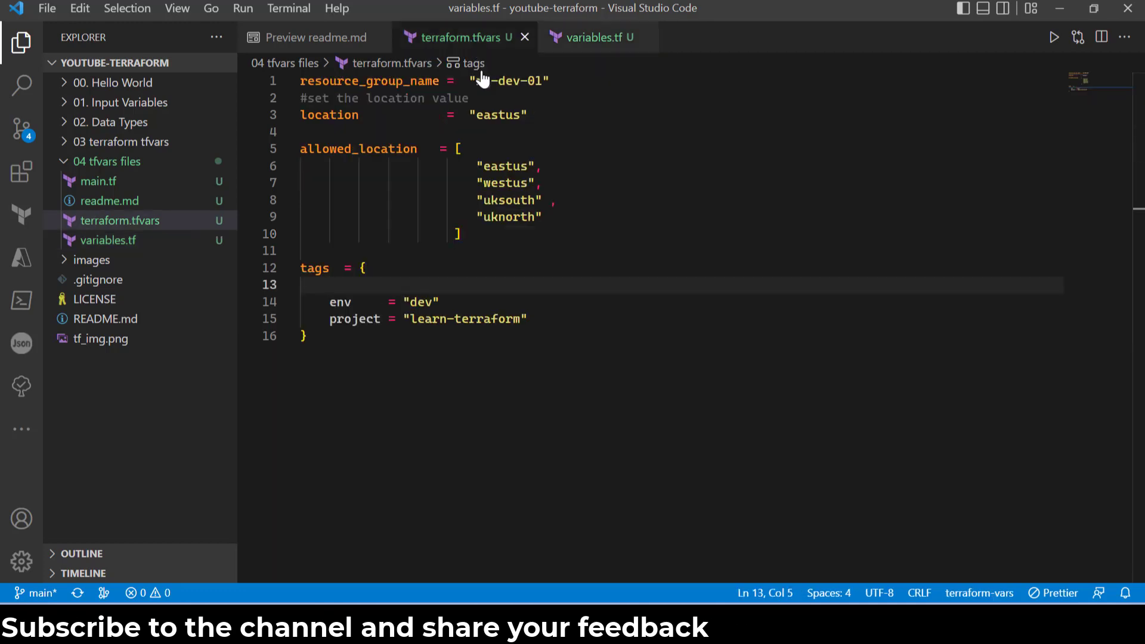
left_click(434, 115)
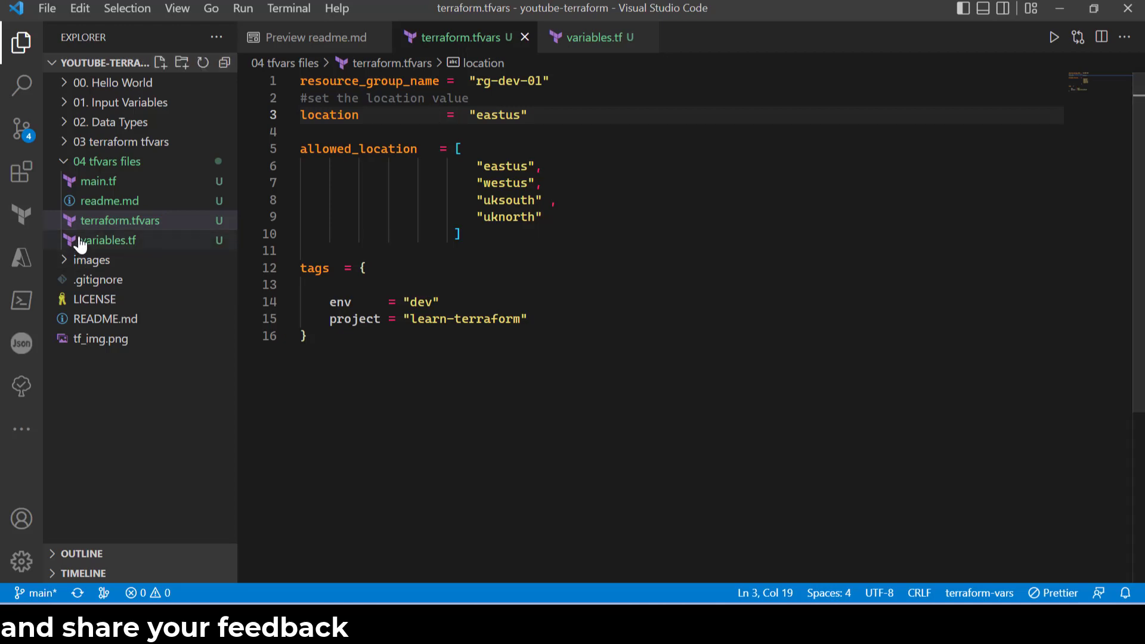
mouse_move(118, 220)
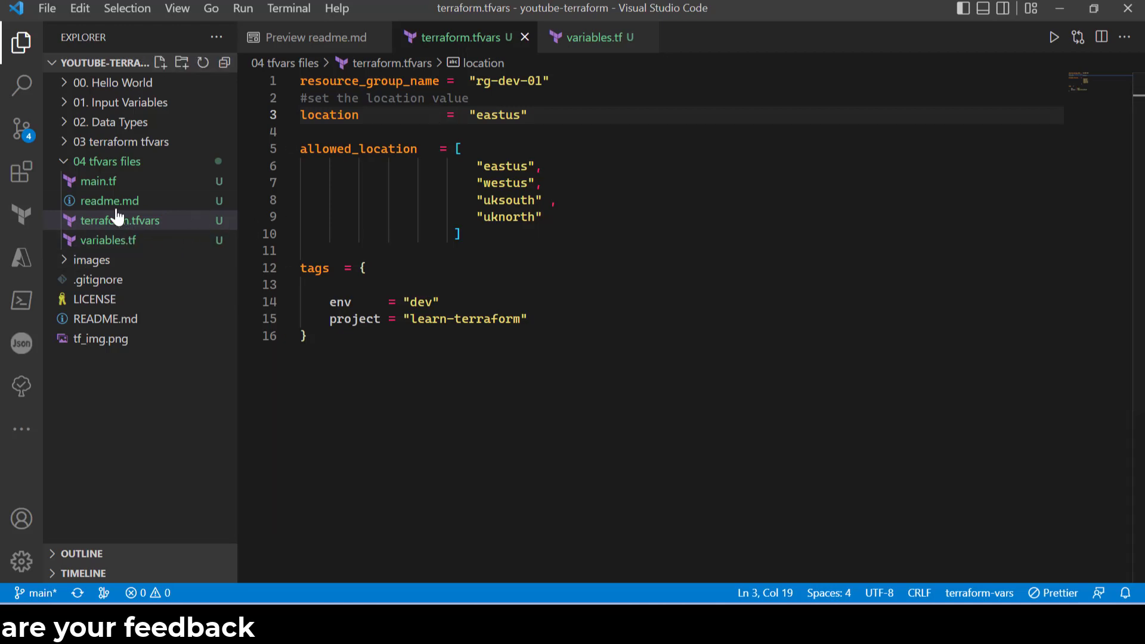
double_click(377, 80)
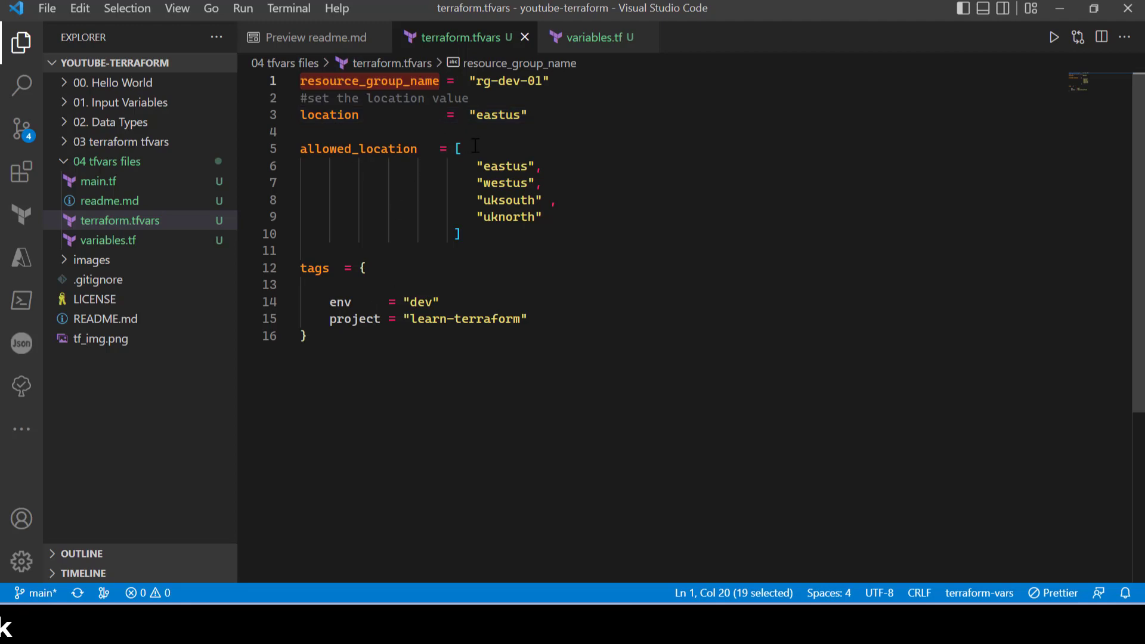
left_click(338, 351)
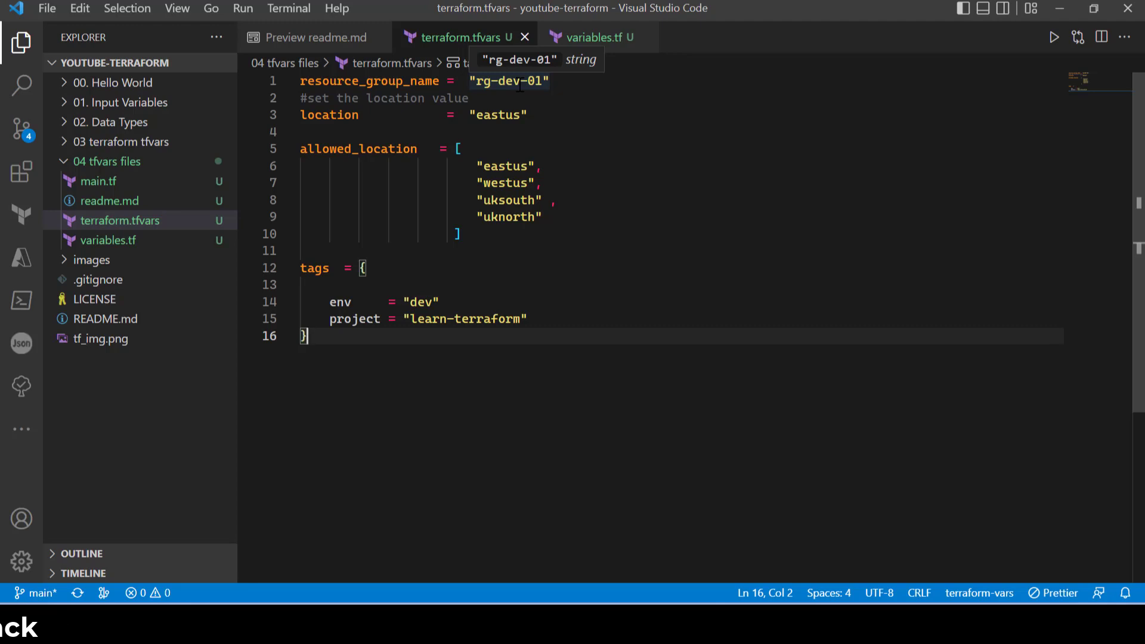
left_click(141, 221)
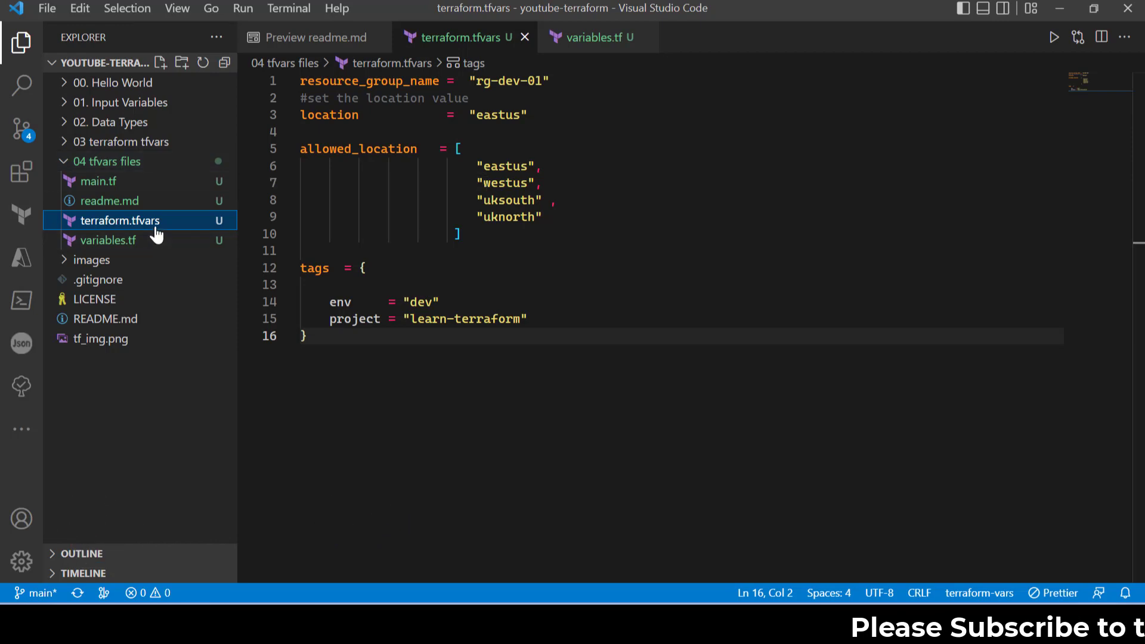
Paste a copy of terraform.tfvars into the 04 tfvars files folder and rename it dev.tfvars
left_click(156, 172)
key("ctrl+v")
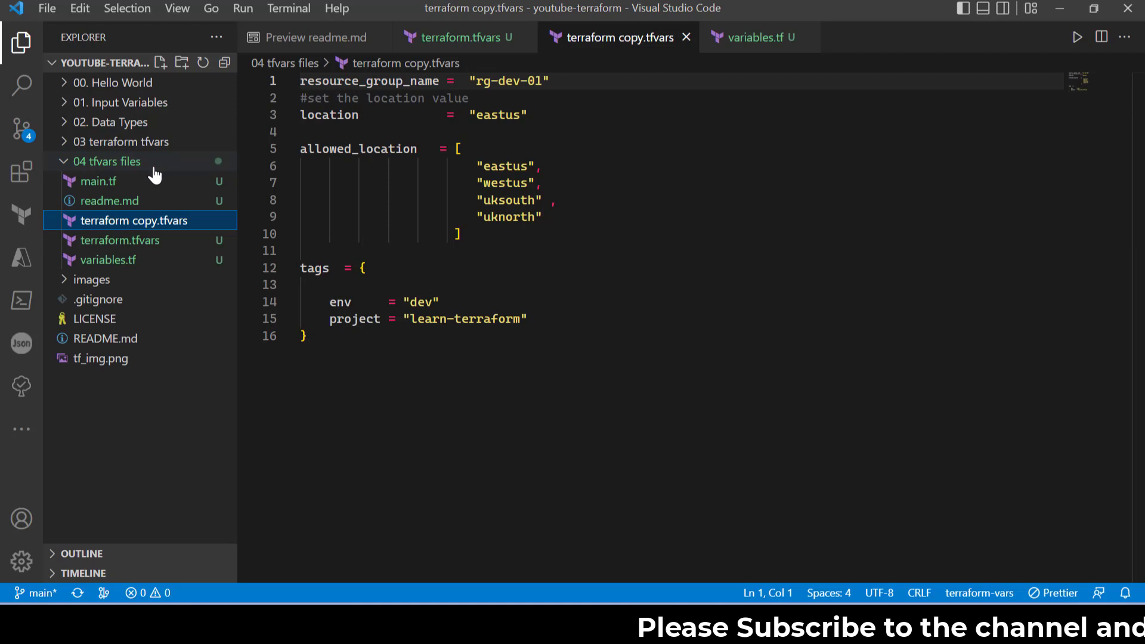
right_click(152, 221)
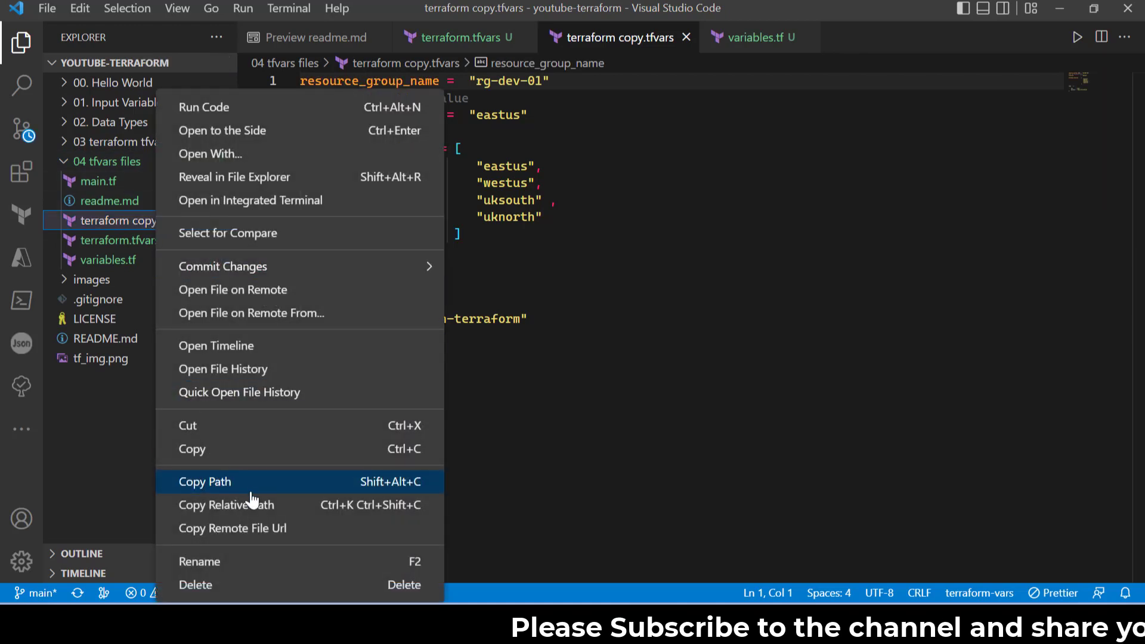
left_click(236, 563)
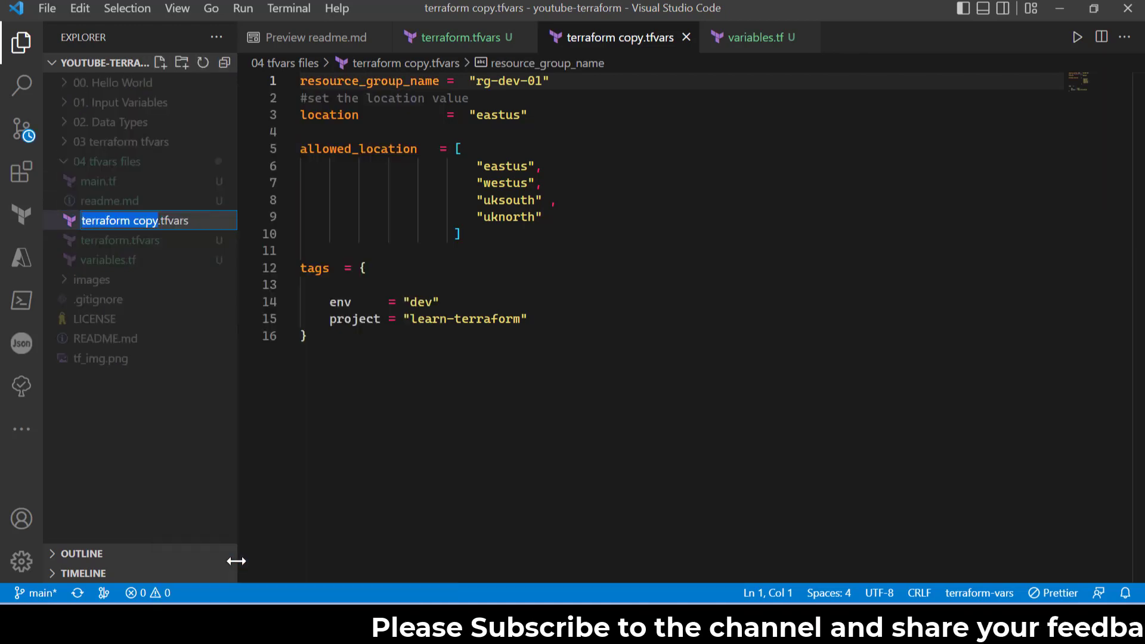
type("dev")
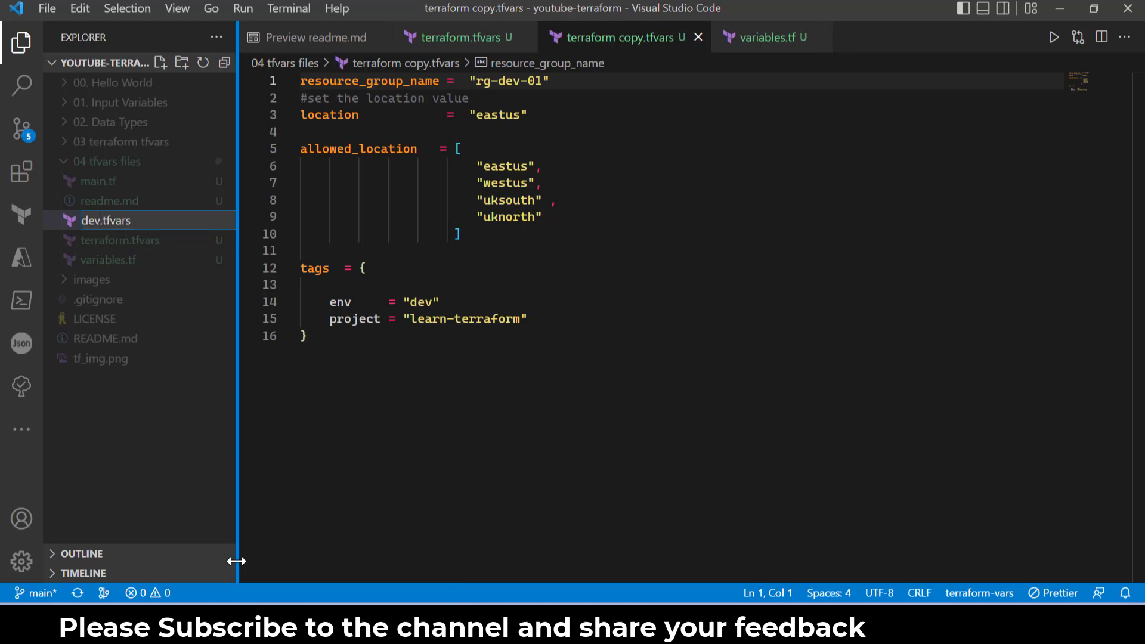
key("Return")
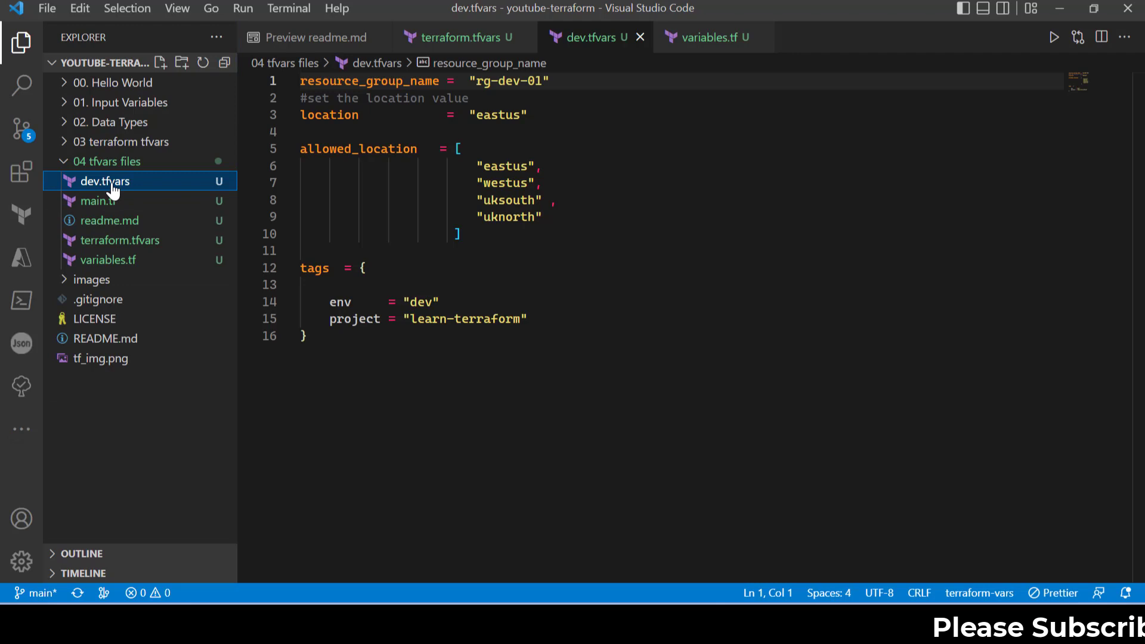
Paste a copy of dev.tfvars and rename 'dev copy.tfvars' to test.tfvars
key("ctrl+v")
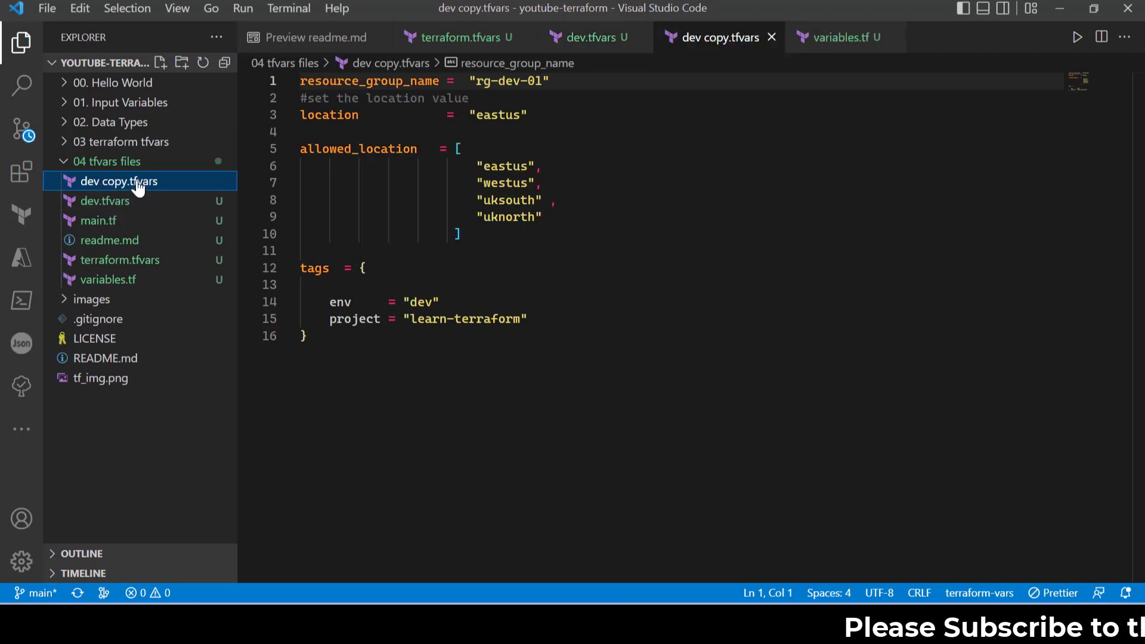
right_click(137, 189)
left_click(220, 562)
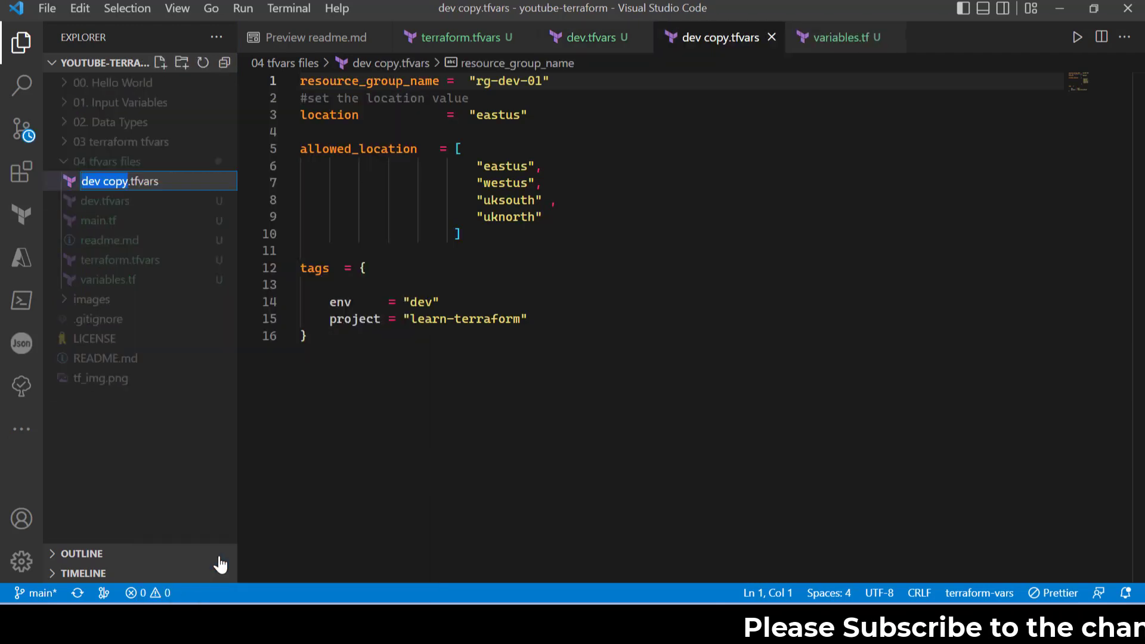
type("test")
key("Return")
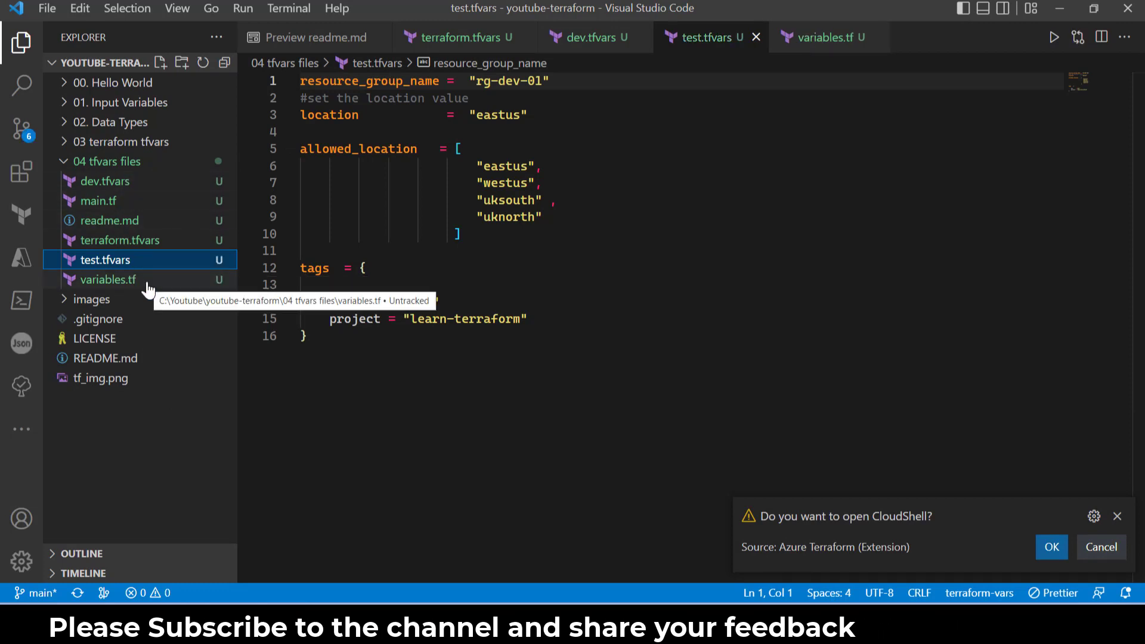
In test.tfvars, change rg-dev-01 to rg-test-01, the env tag to test, and eastus to westus
left_click(122, 183)
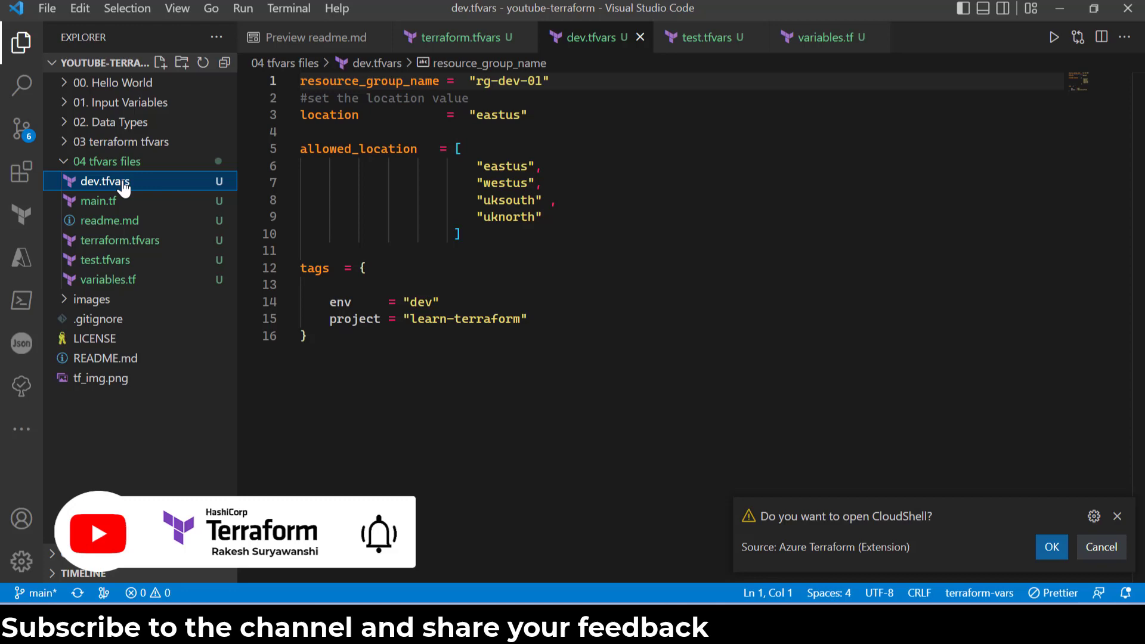
double_click(510, 81)
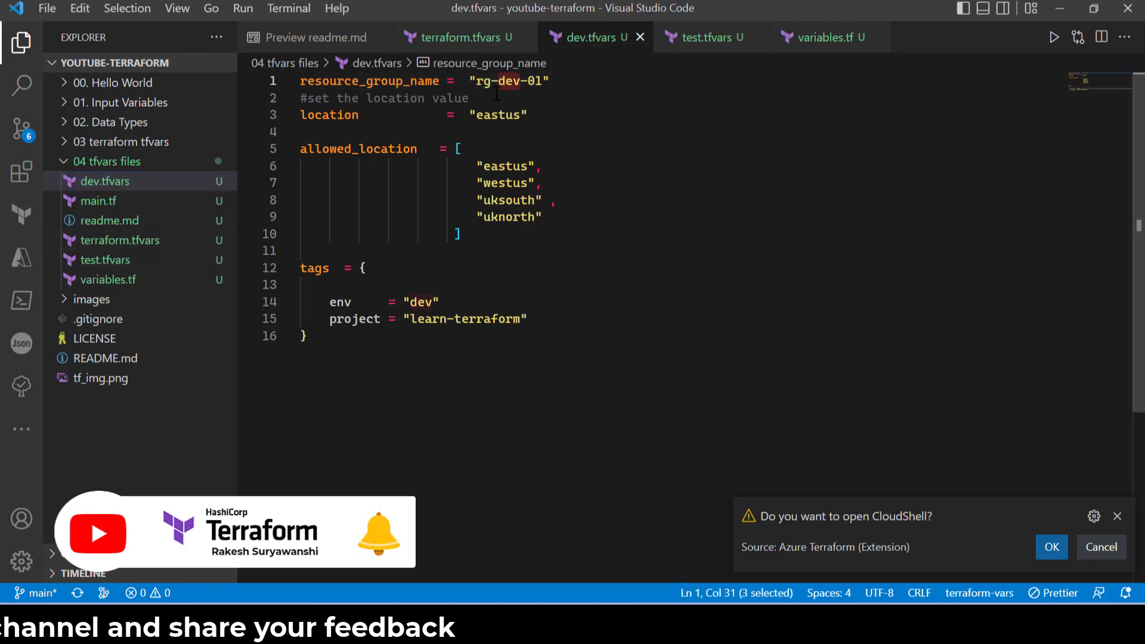
left_click(106, 260)
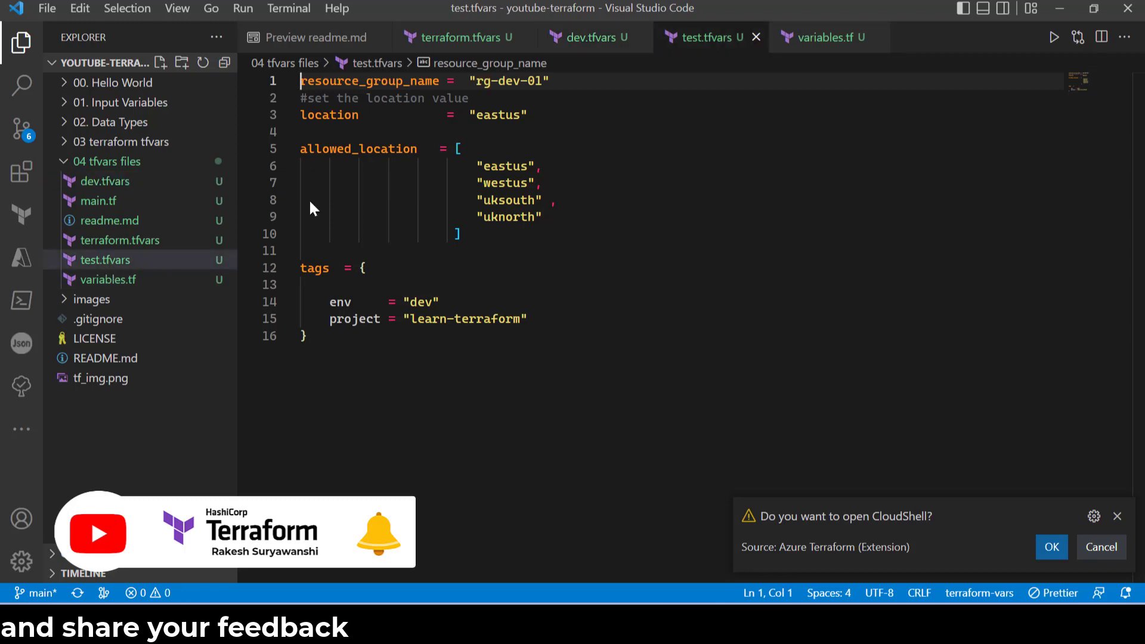
double_click(509, 81)
type("test")
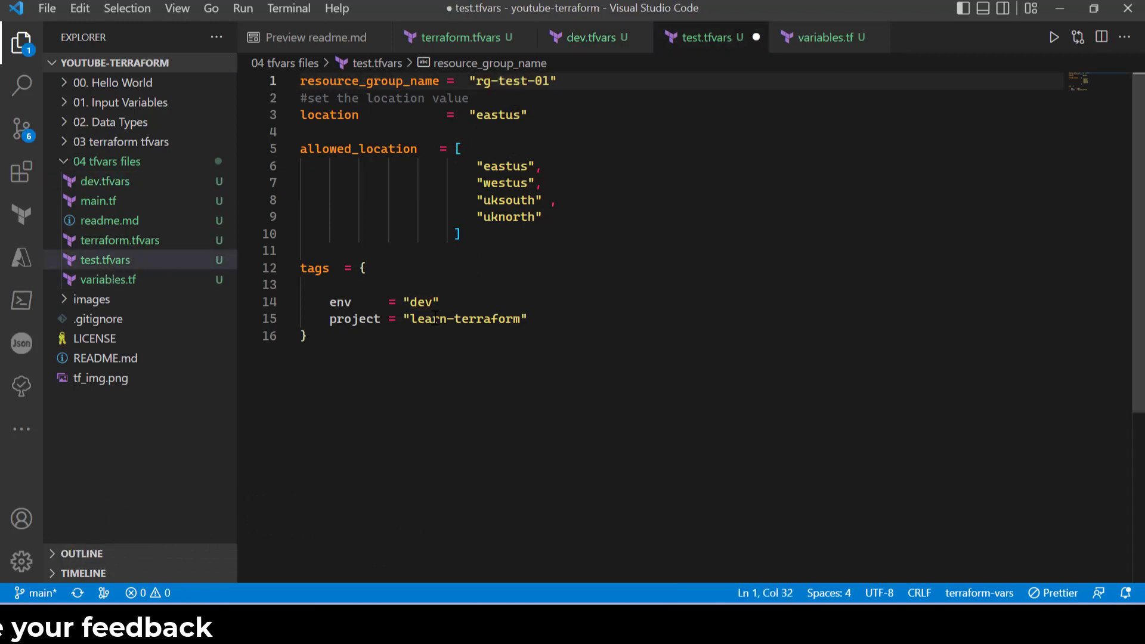
double_click(420, 302)
type("test")
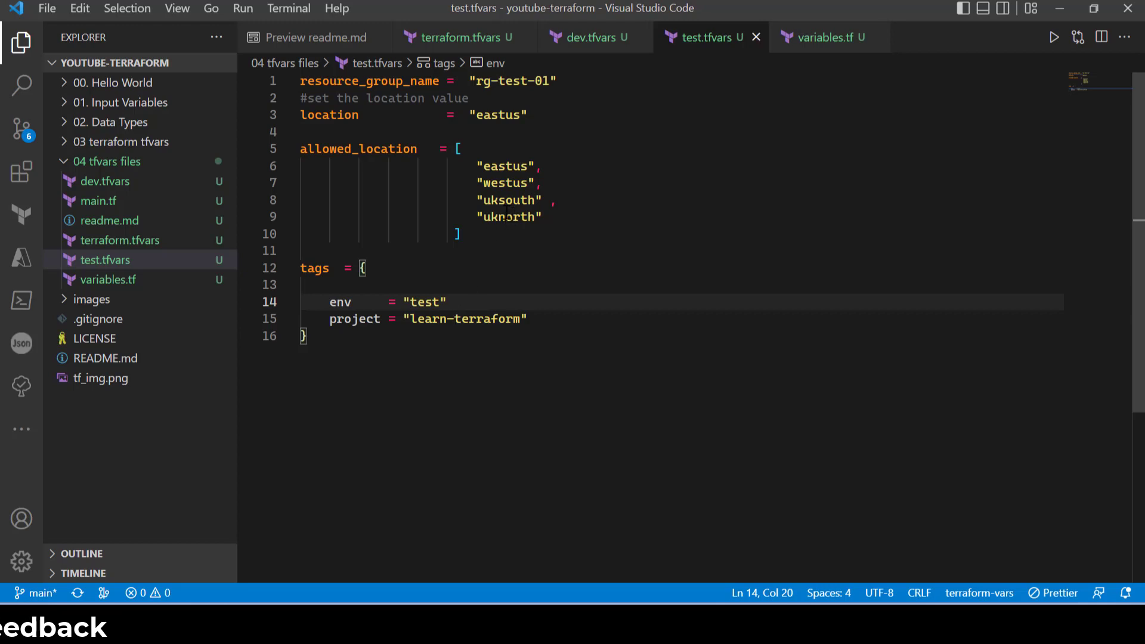
double_click(506, 183)
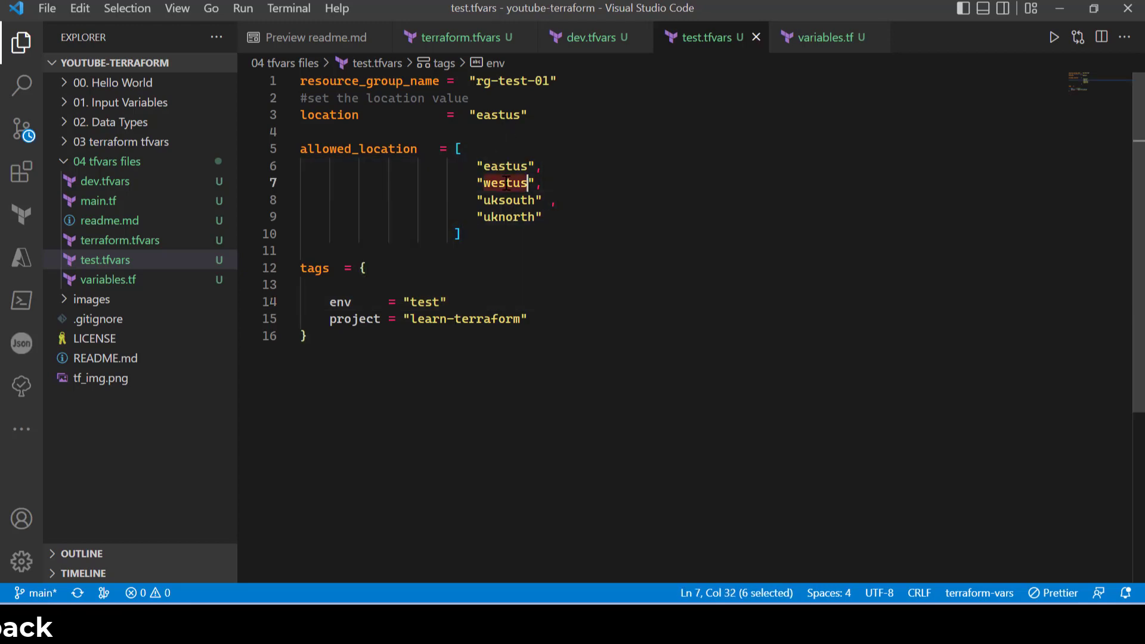
double_click(501, 115)
key("ctrl+v")
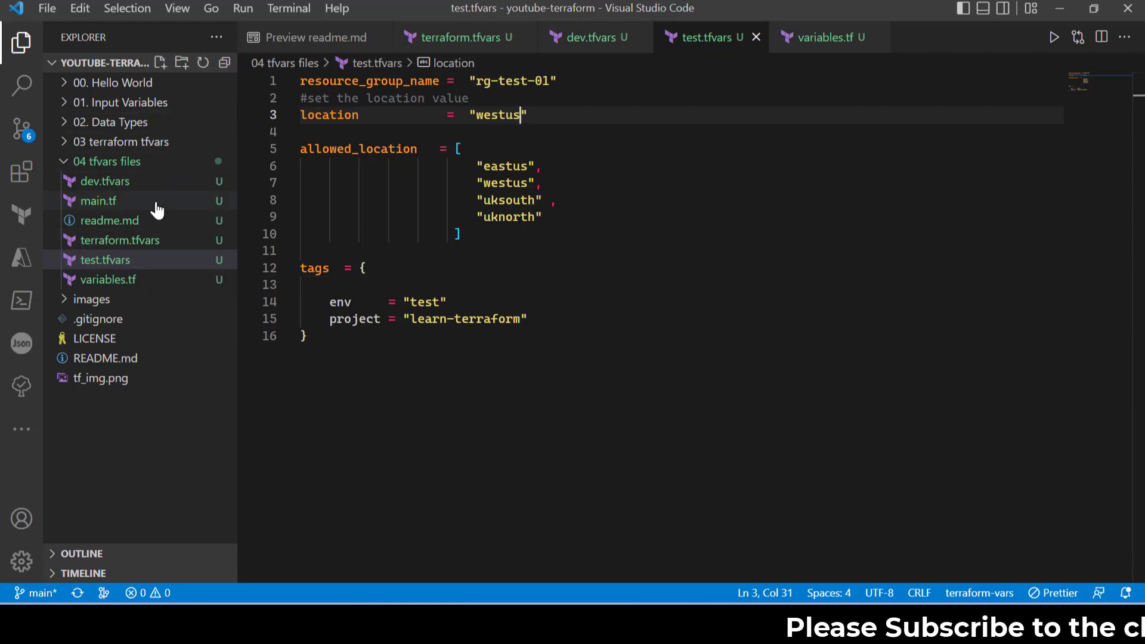
Show the readme preview at the terraform plan -var-file command and the limitations list
left_click(312, 38)
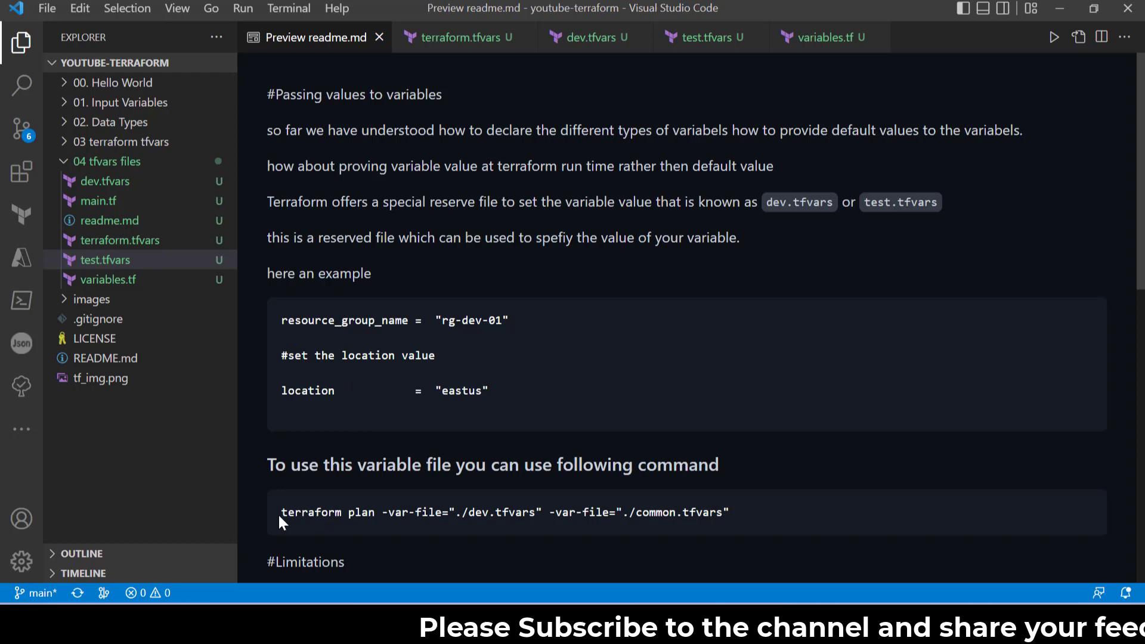
scroll(367, 466, "down", 3)
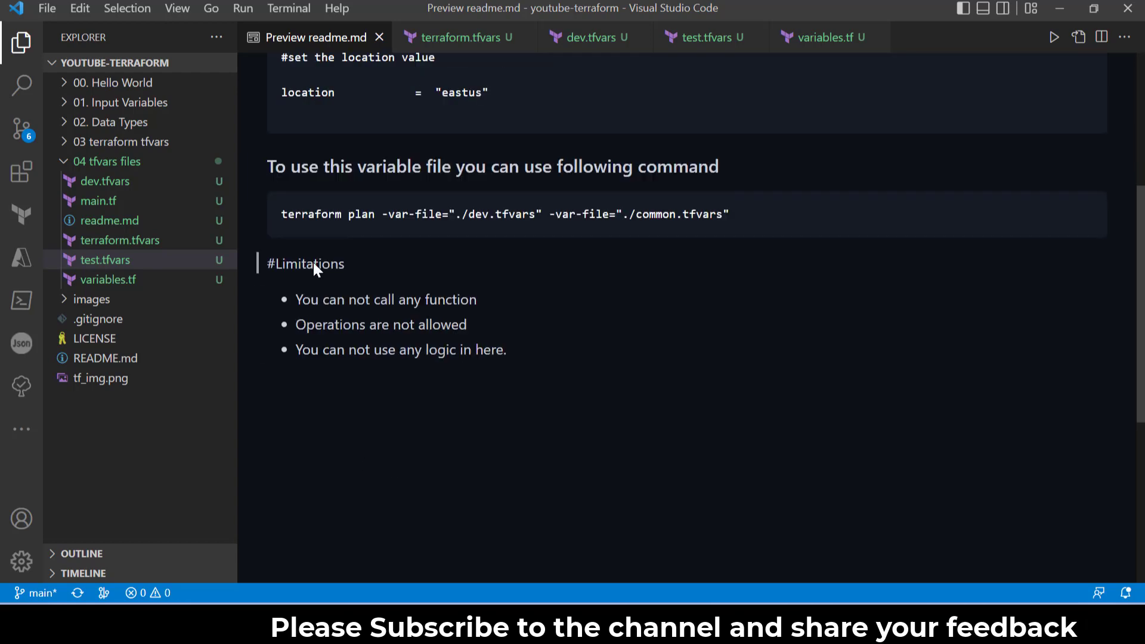
left_click_drag(282, 214, 382, 214)
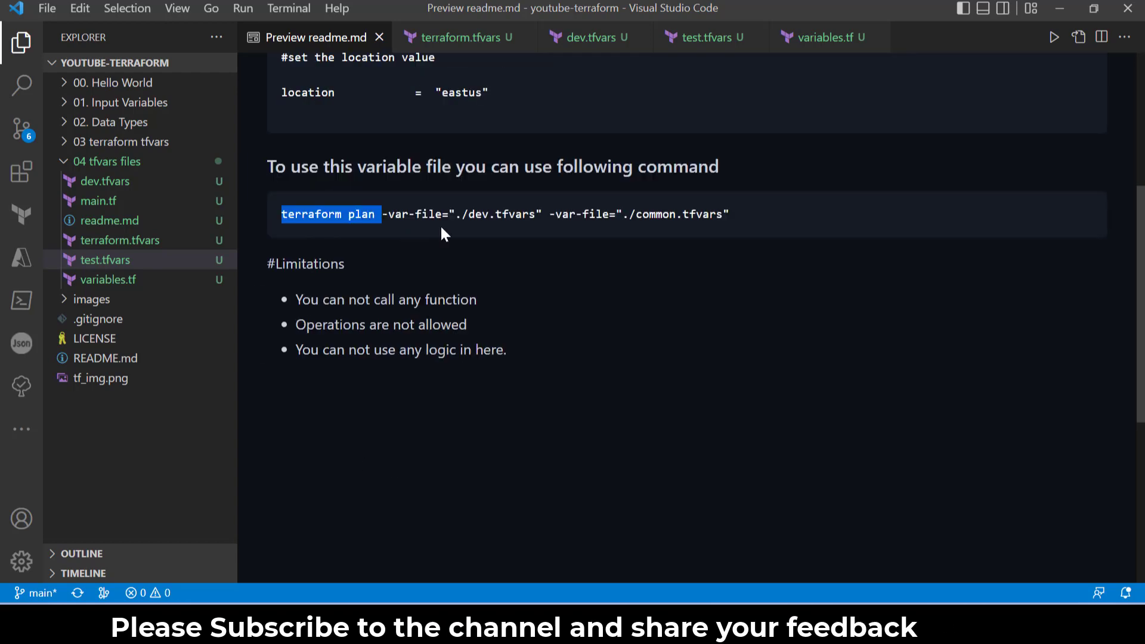
left_click(383, 215)
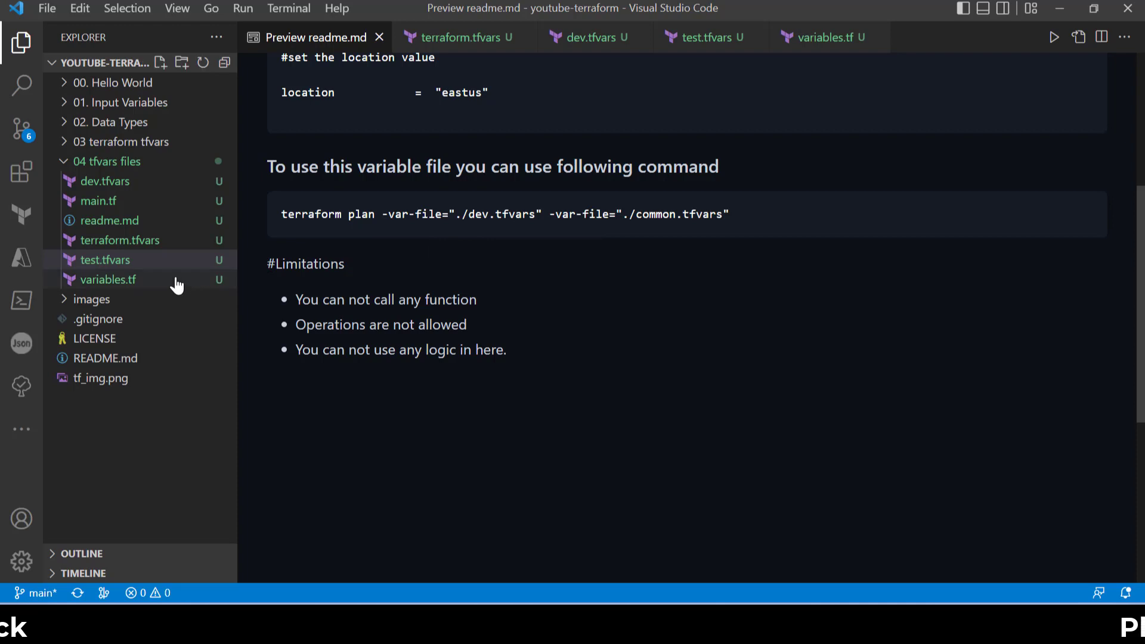
Run terraform plan in a terminal opened in 04 tfvars files, checking the rg-dev-01 output
right_click(139, 184)
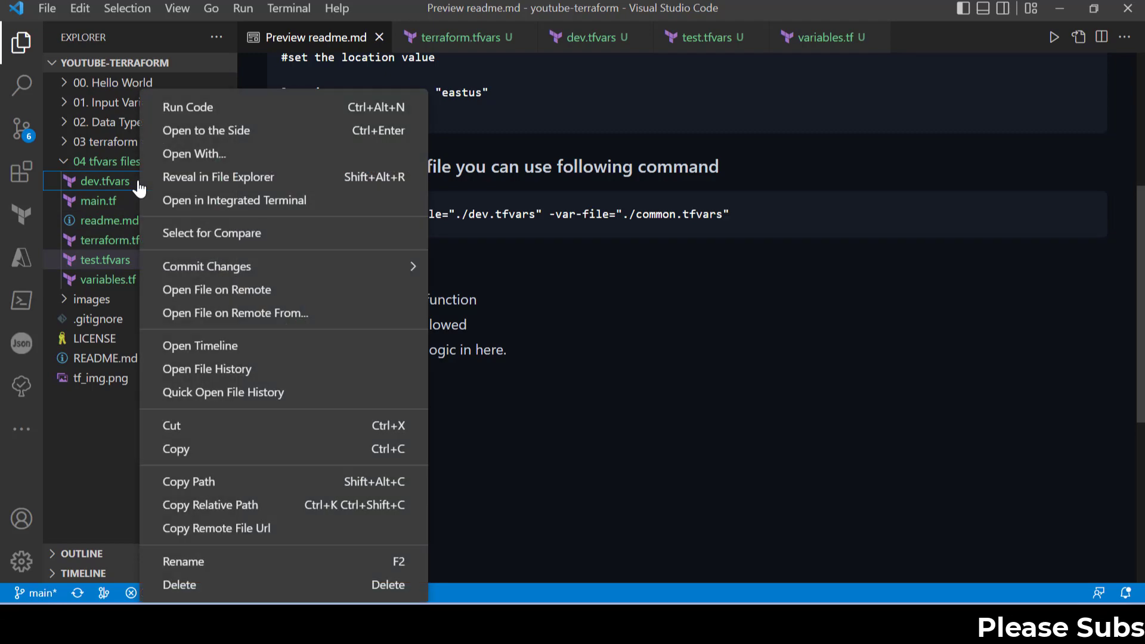
left_click(280, 203)
type("terraform plan")
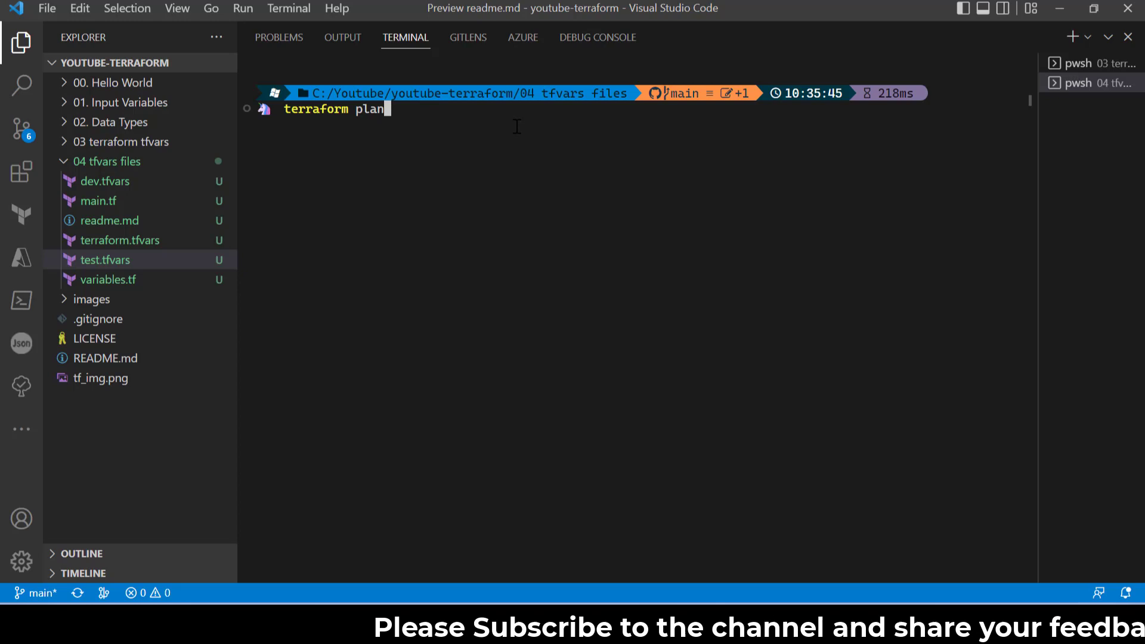
key("Return")
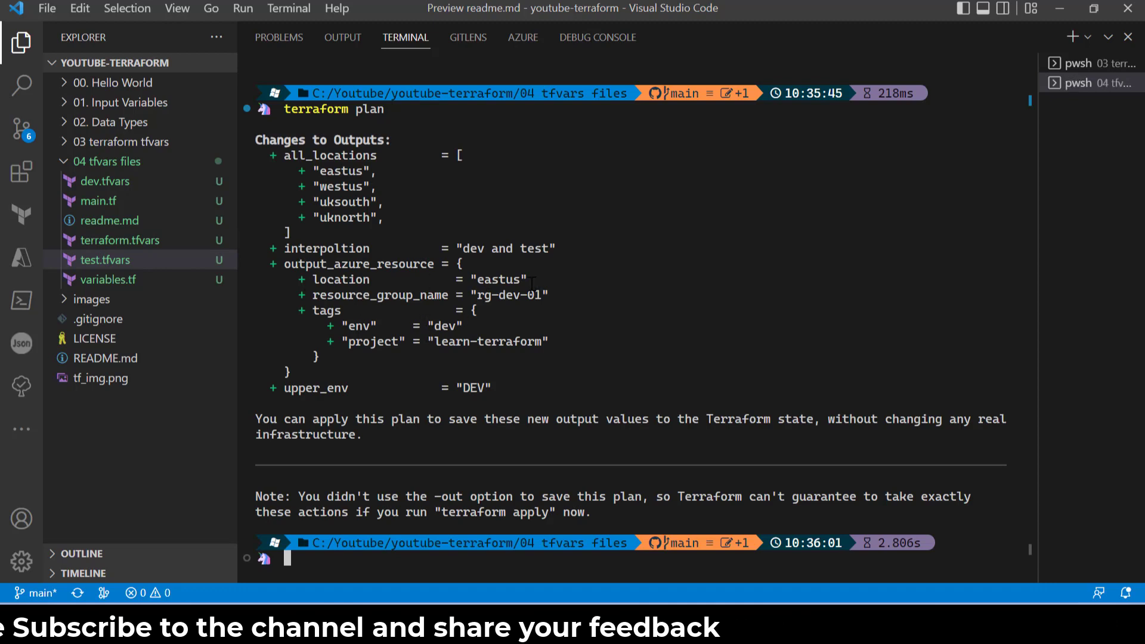
left_click_drag(469, 294, 555, 295)
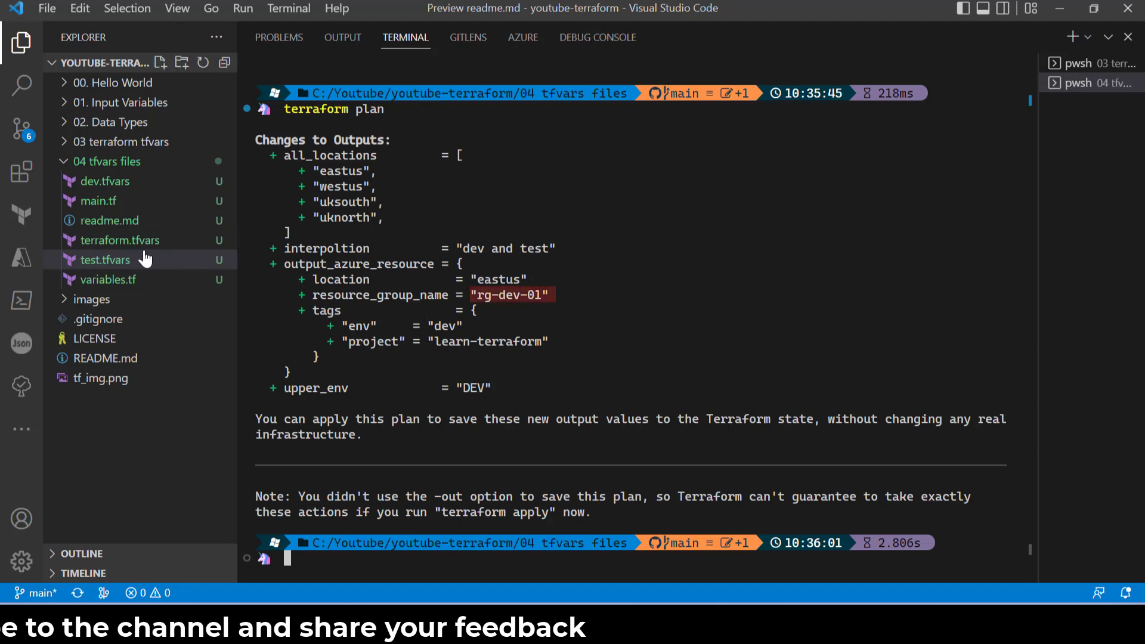
Review terraform.tfvars, then maximize the terminal panel and clear it
left_click(120, 240)
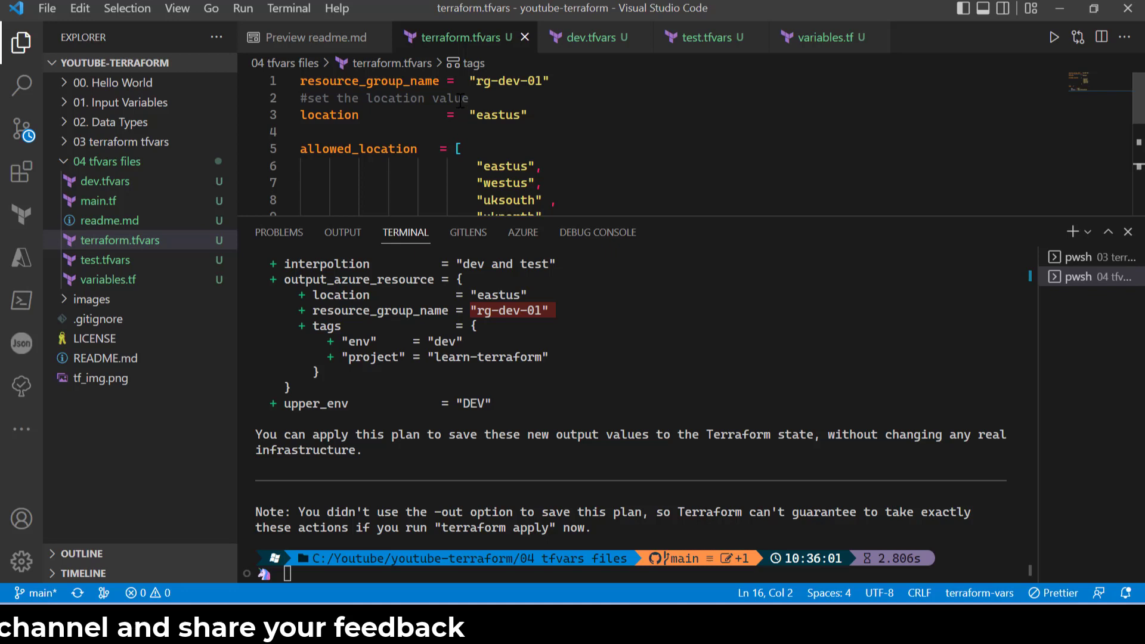
left_click_drag(330, 218, 330, 36)
left_click(493, 429)
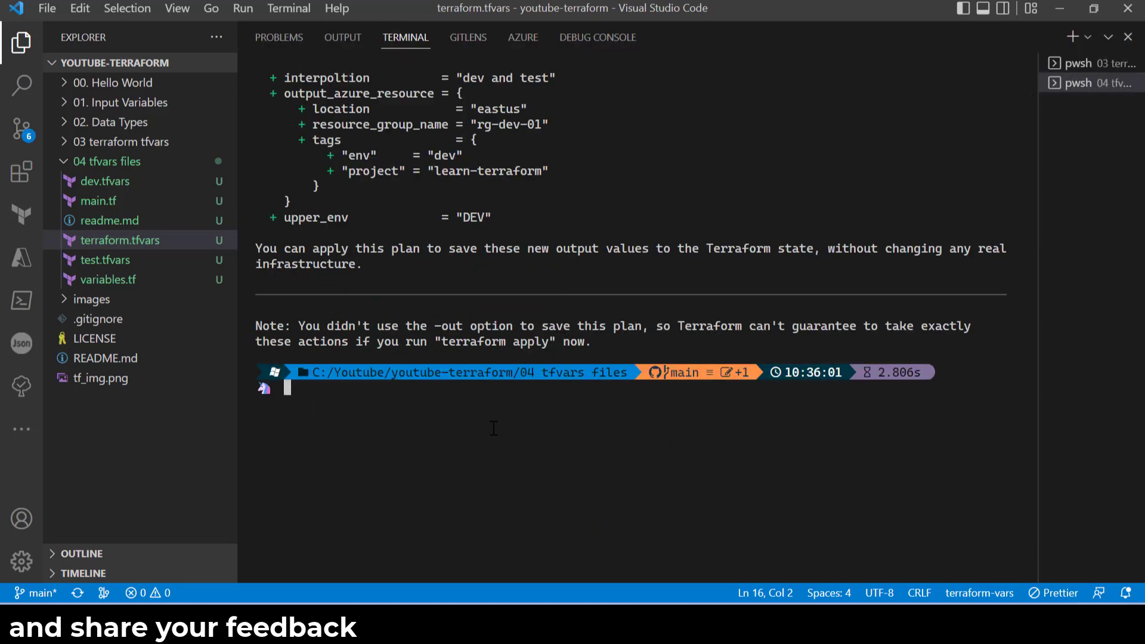
key("ctrl+l")
type("terraform plan -var-file=\"./dev.tfvars\"")
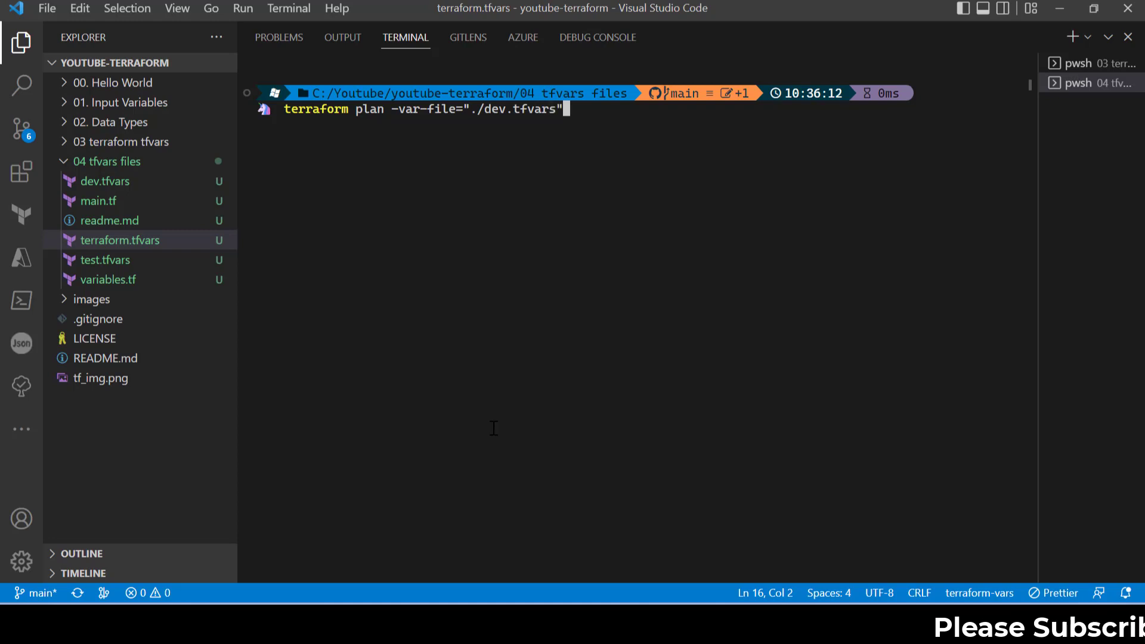
Run the plan with -var-file dev.tfvars, then rerun the recalled command with test.tfvars
key("Return")
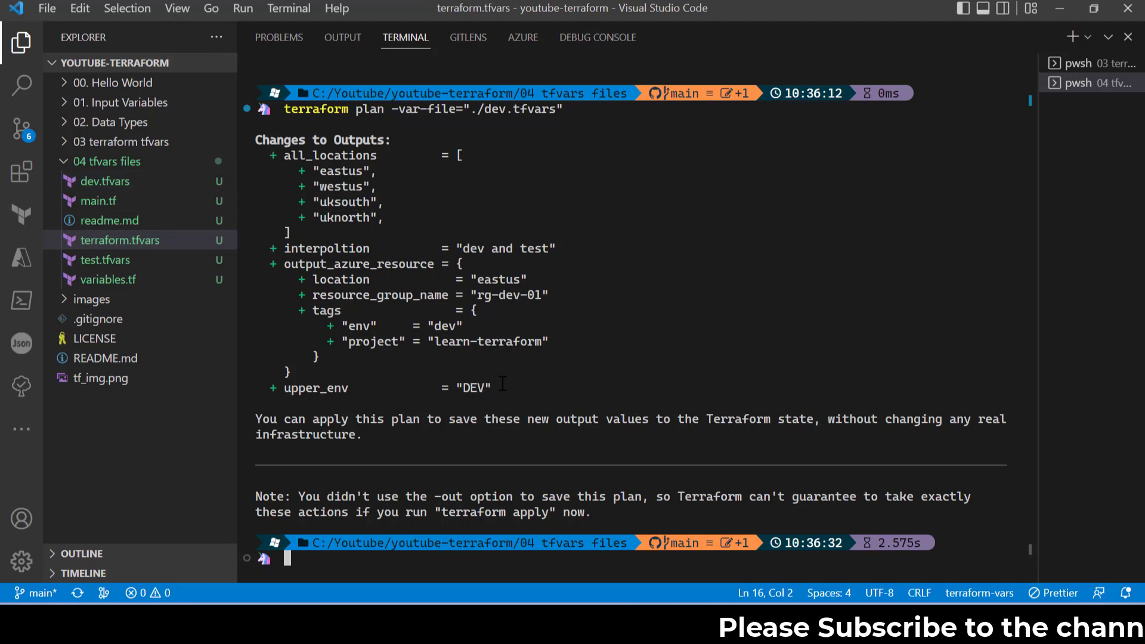
key("ctrl+l")
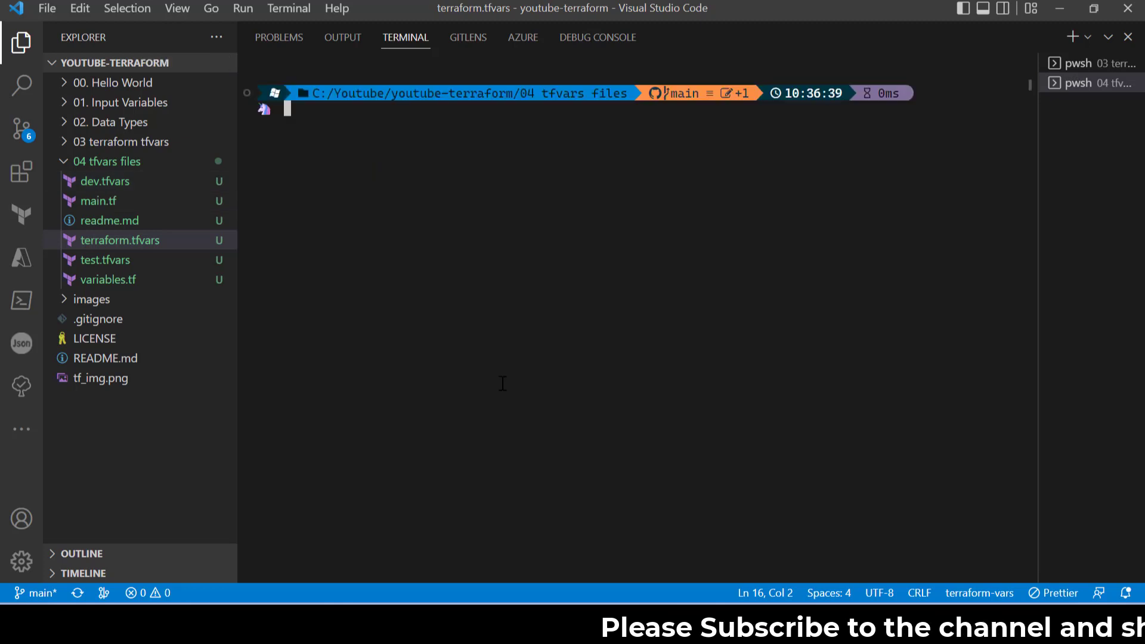
key("Up")
key("Left")
key("Left")
key("Left")
key("Left")
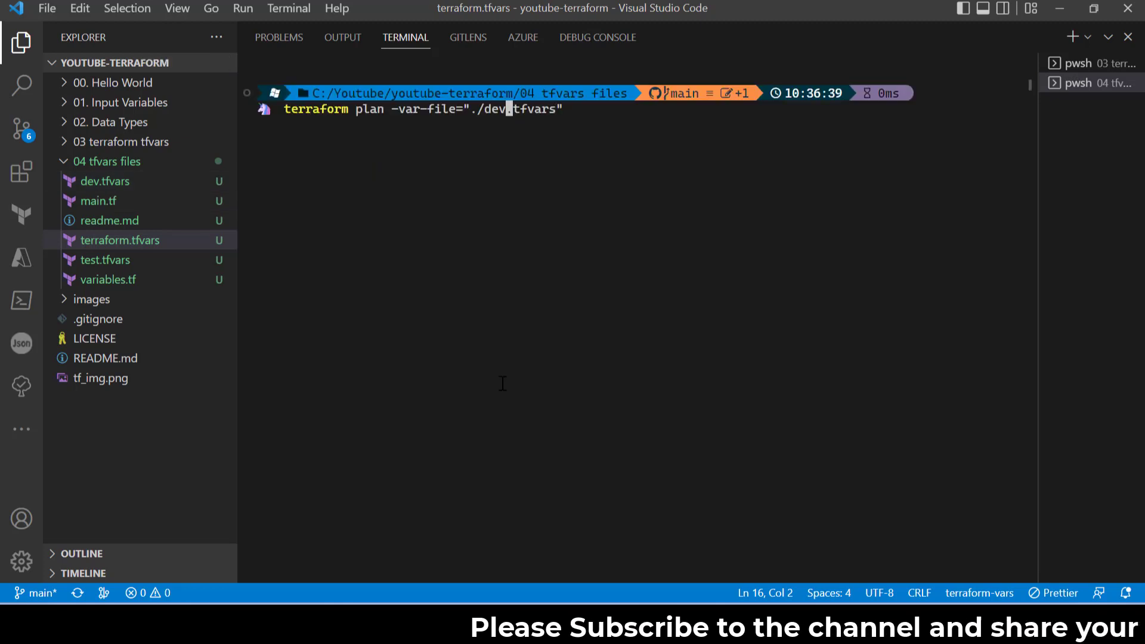
key("BackSpace")
key("BackSpace")
key("BackSpace")
type("te")
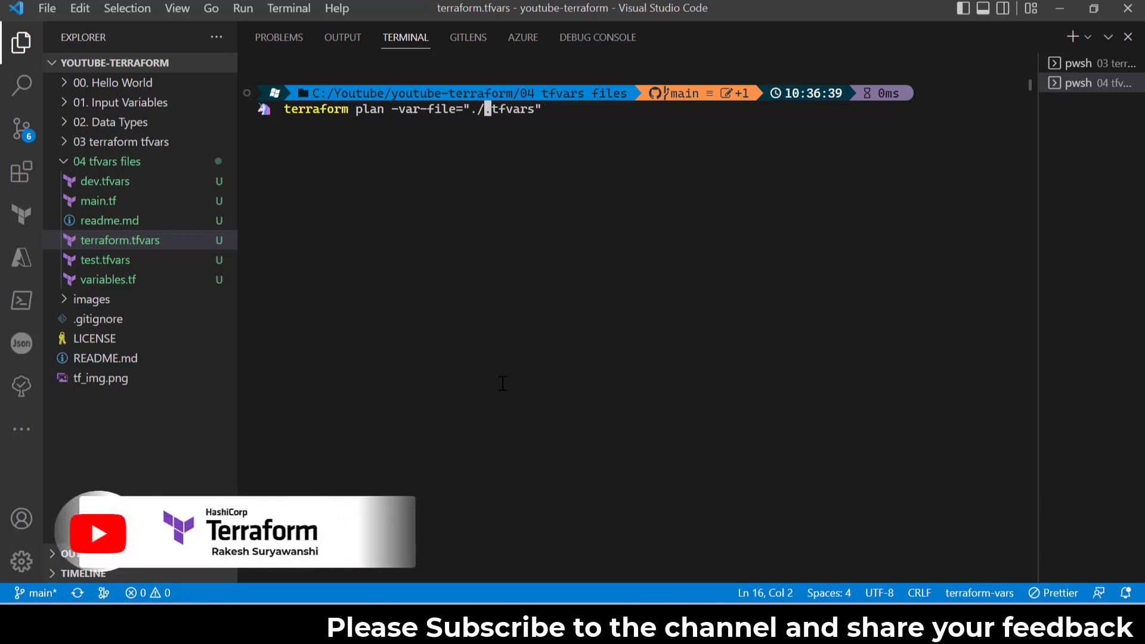
type("st.")
key("Return")
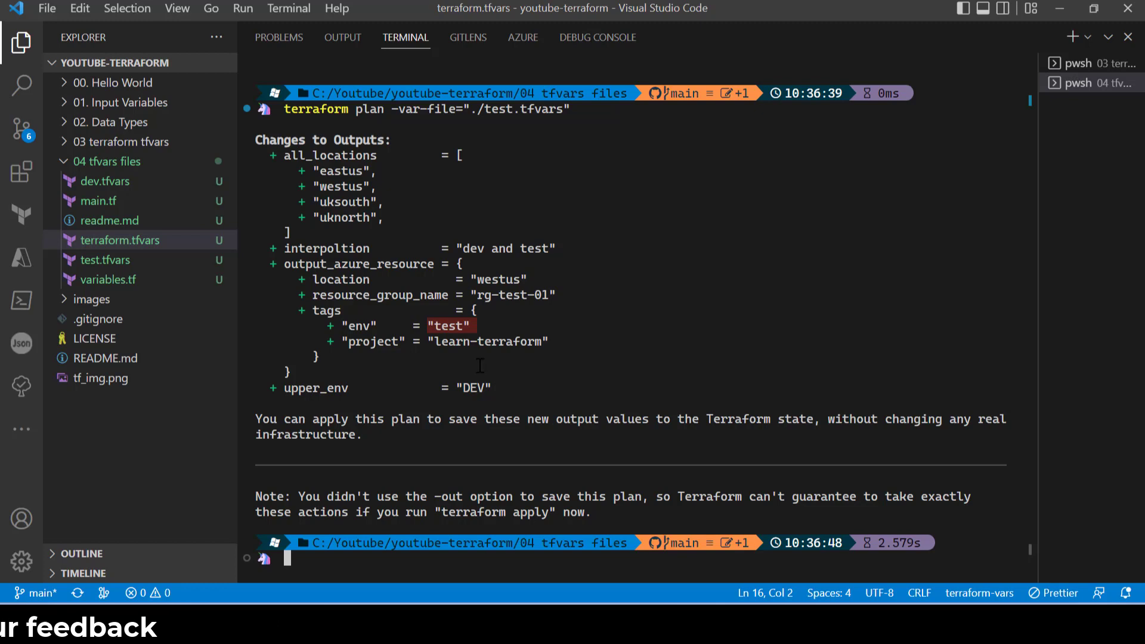
left_click_drag(282, 111, 567, 110)
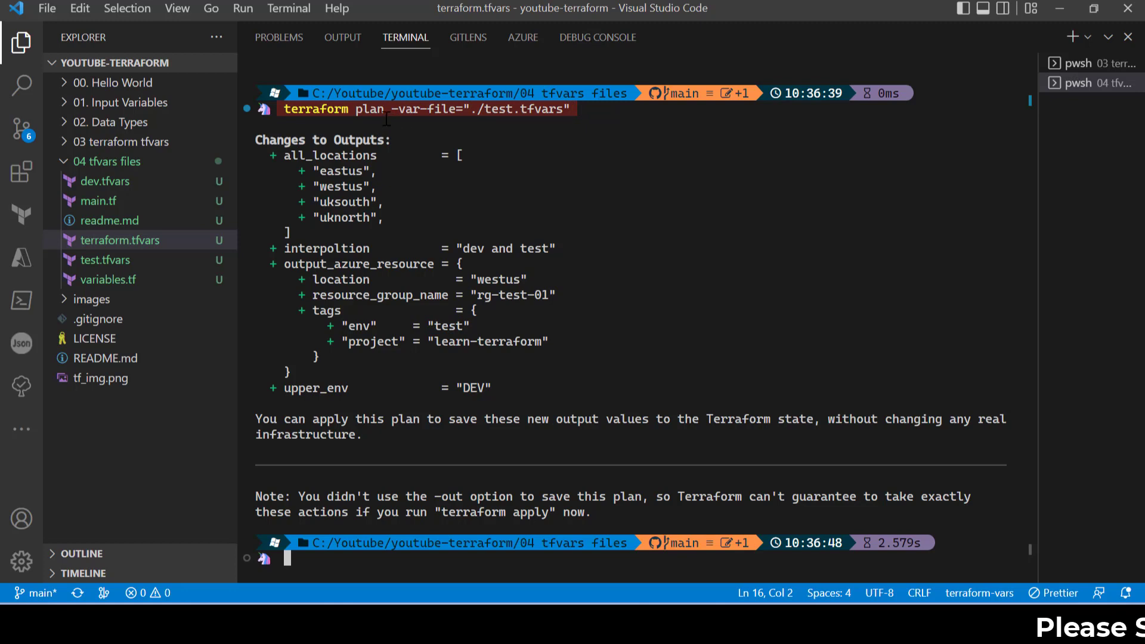
Create a new folder named vars inside 04 tfvars files
left_click(407, 110)
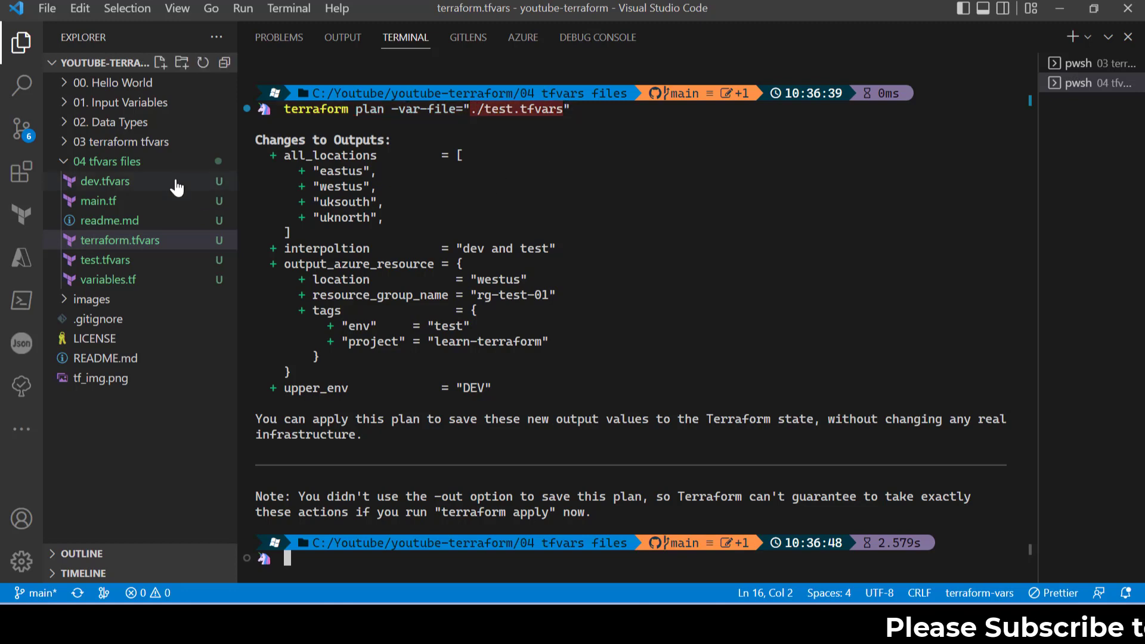
left_click(103, 166)
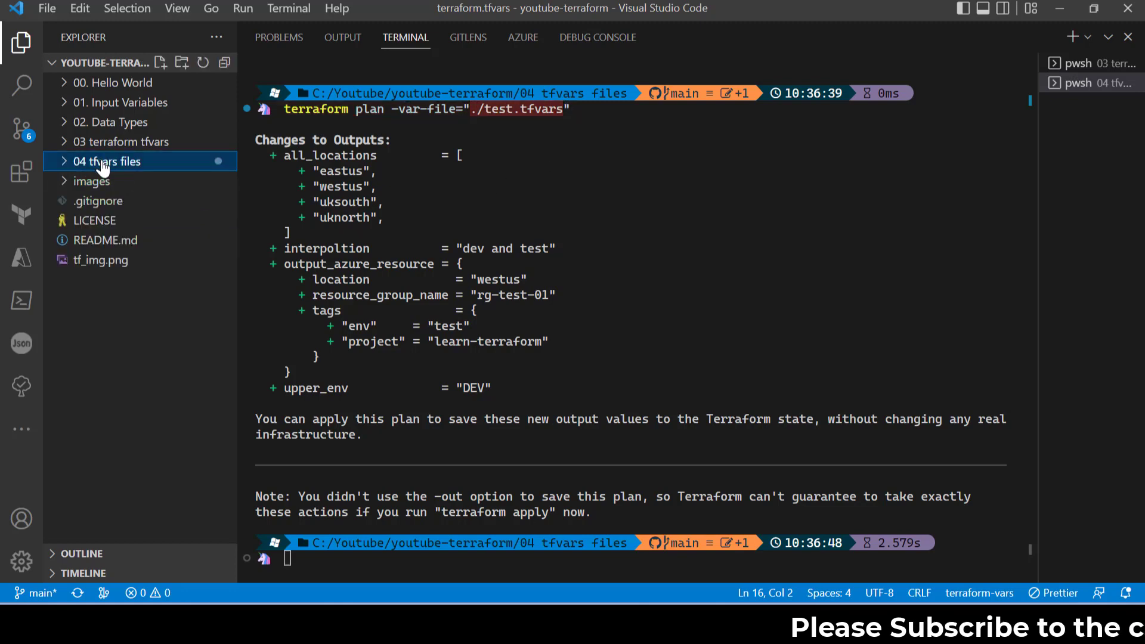
left_click(102, 165)
left_click(182, 62)
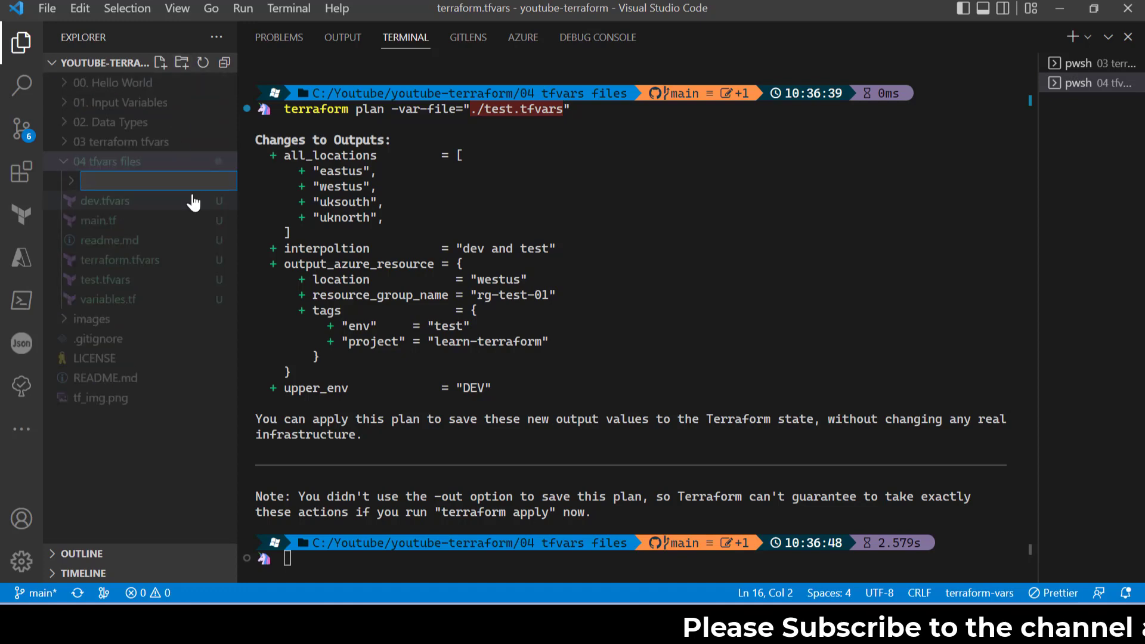
type("i")
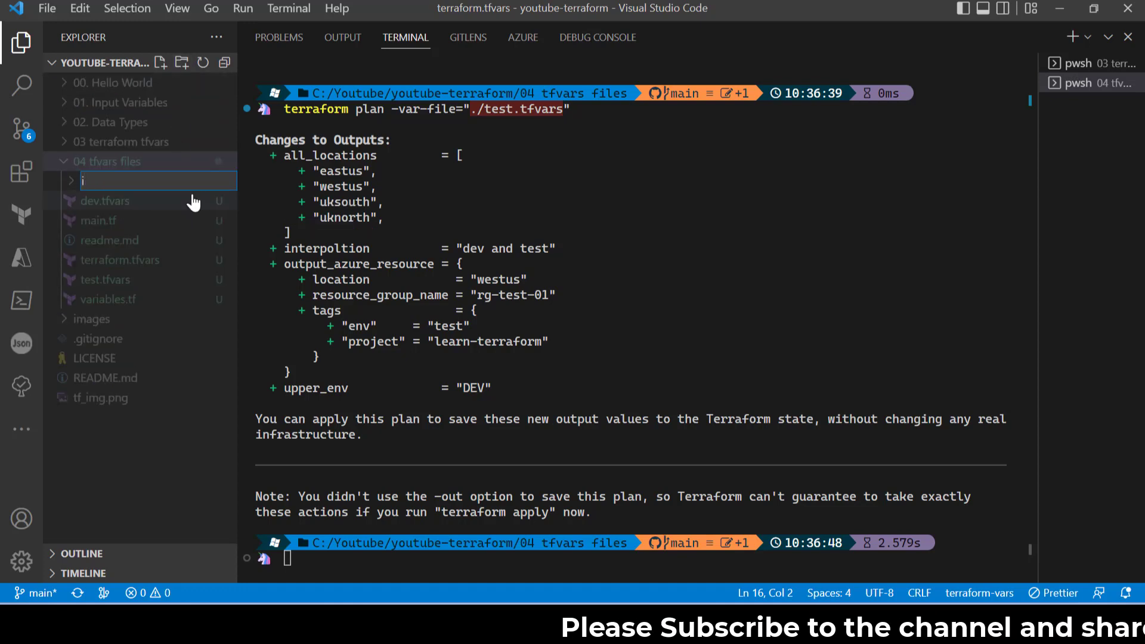
key("BackSpace")
type("vars")
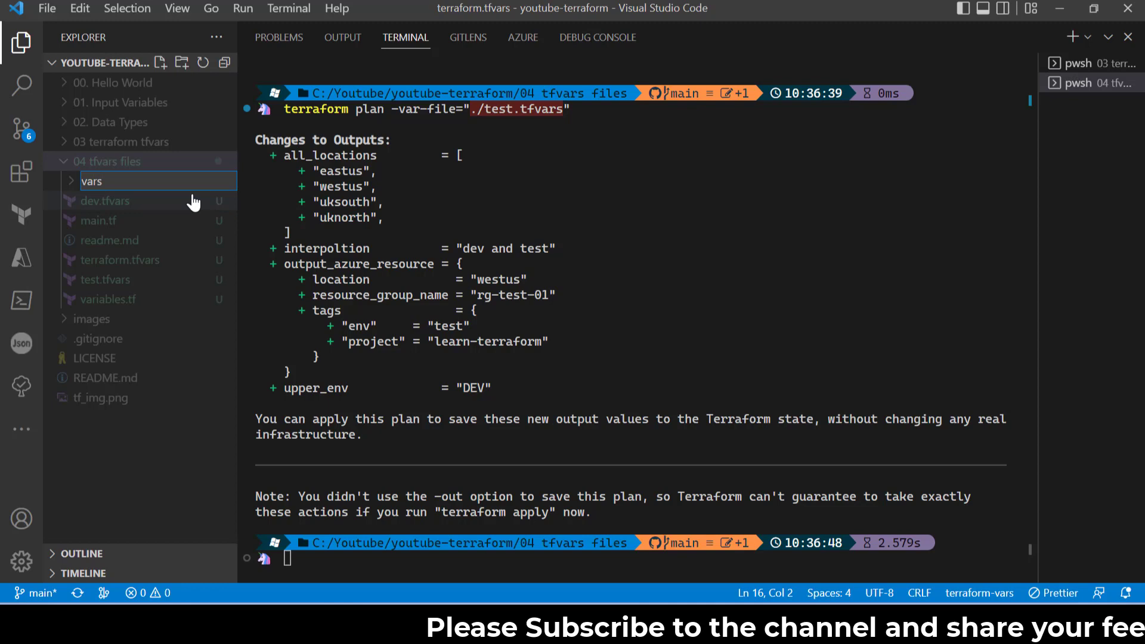
key("Return")
Move dev.tfvars and test.tfvars into vars, then clear the terminal
left_click_drag(102, 201, 99, 182)
left_click(632, 307)
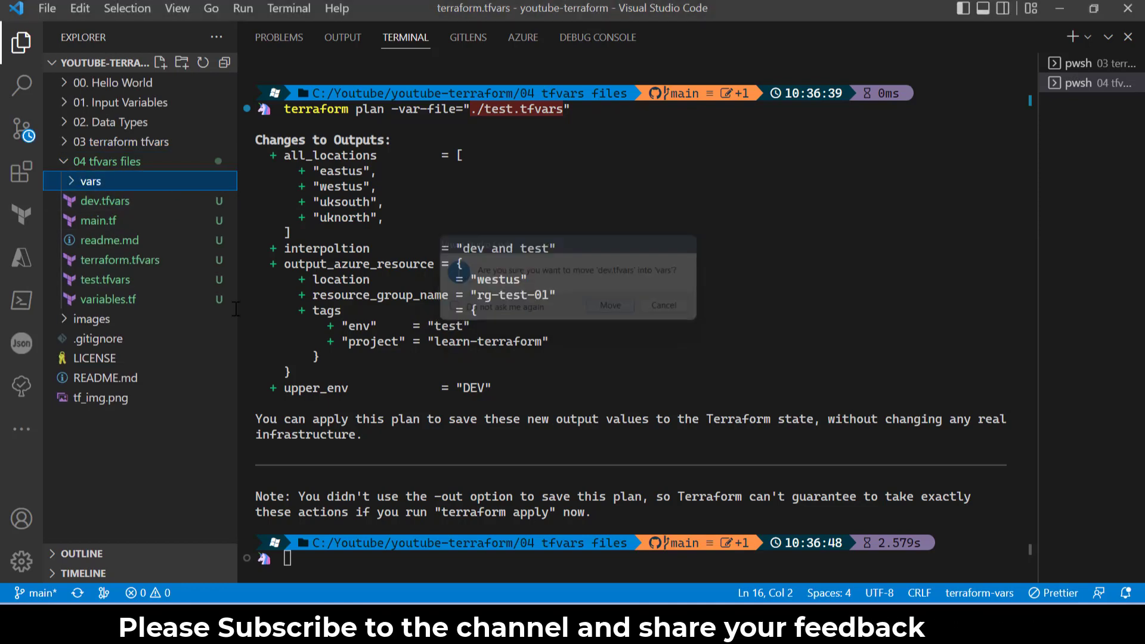
left_click_drag(116, 260, 110, 184)
left_click(609, 307)
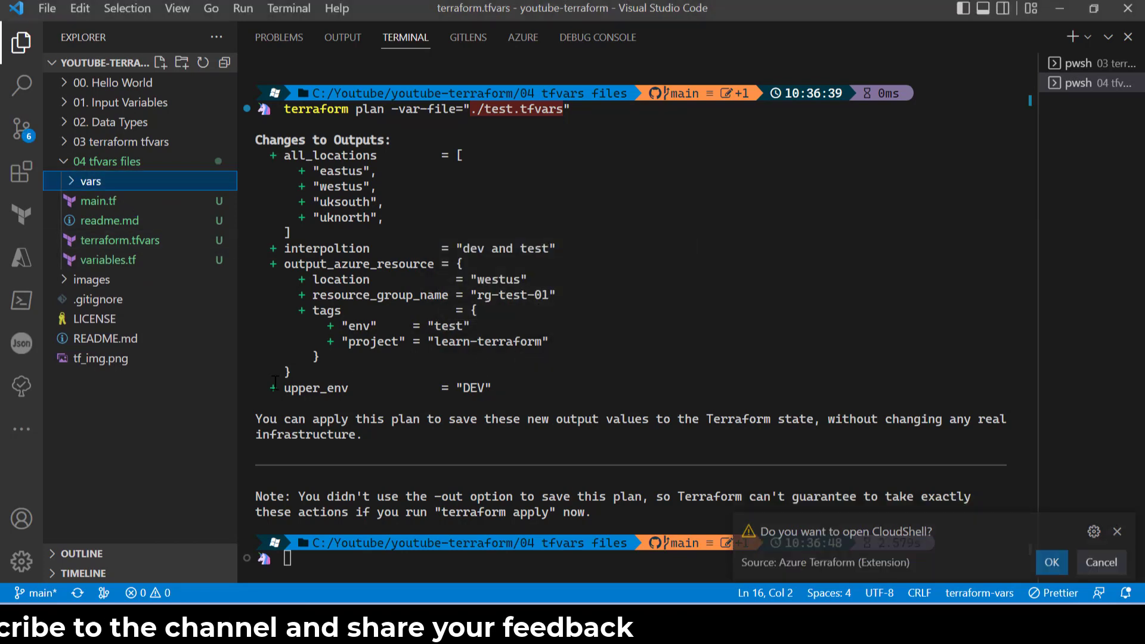
left_click(107, 185)
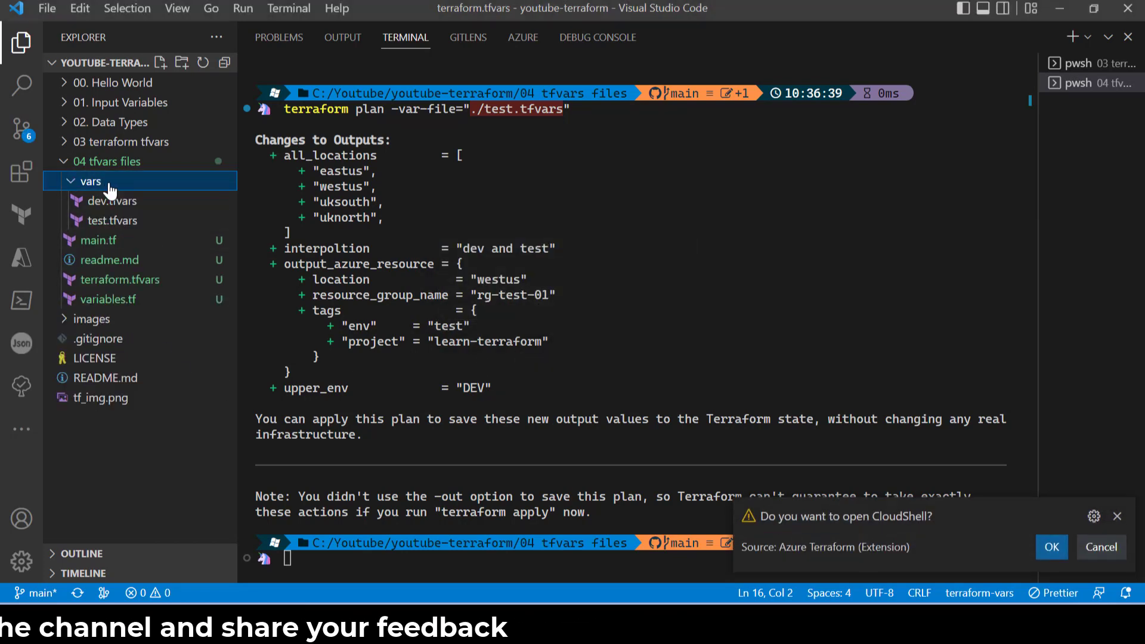
left_click(106, 185)
left_click(90, 184)
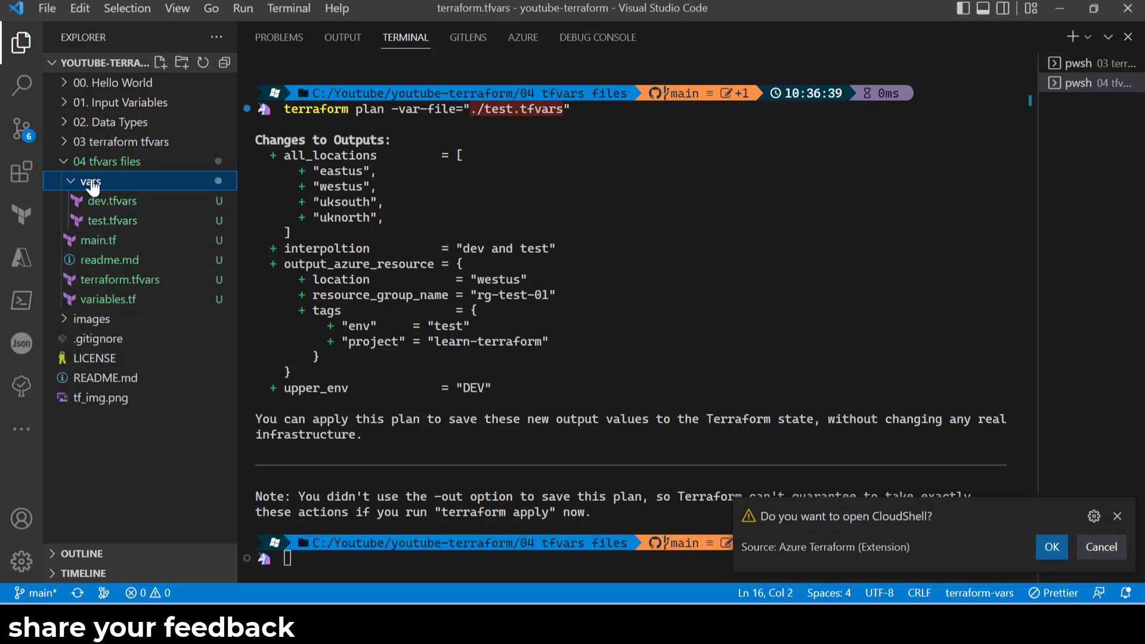
left_click(91, 183)
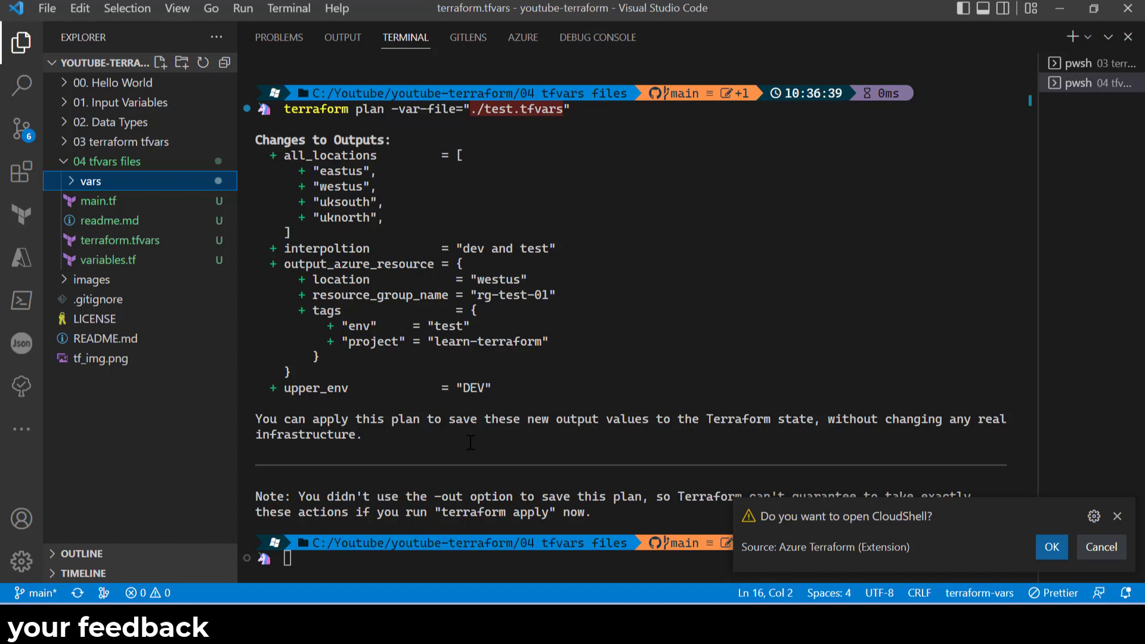
left_click(470, 443)
key("ctrl+l")
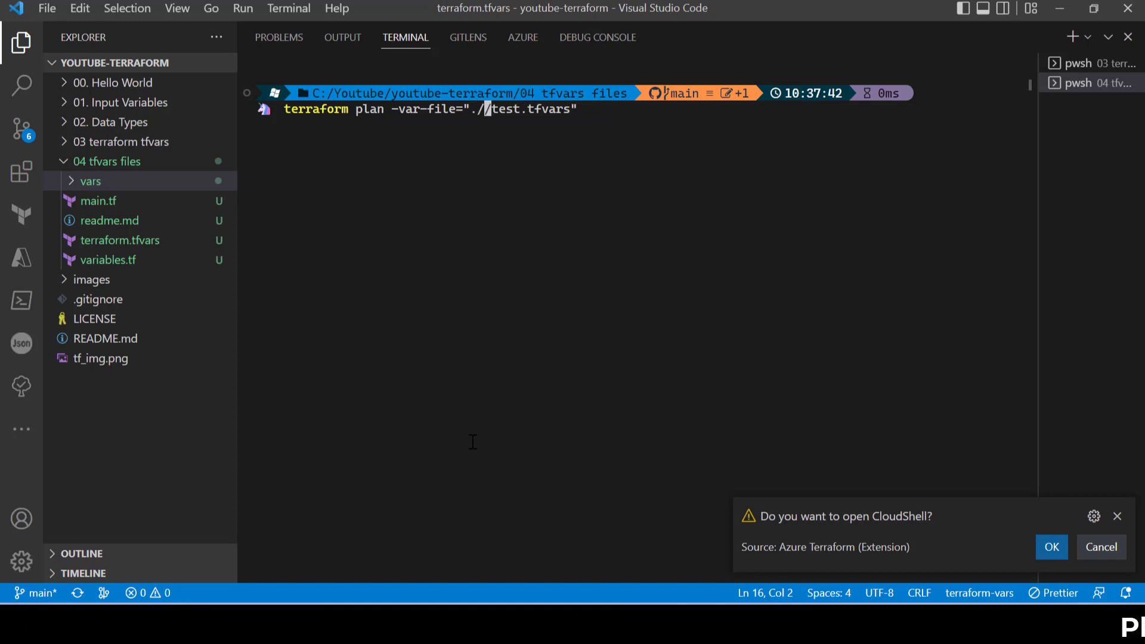
Dismiss the CloudShell notification
key("Escape")
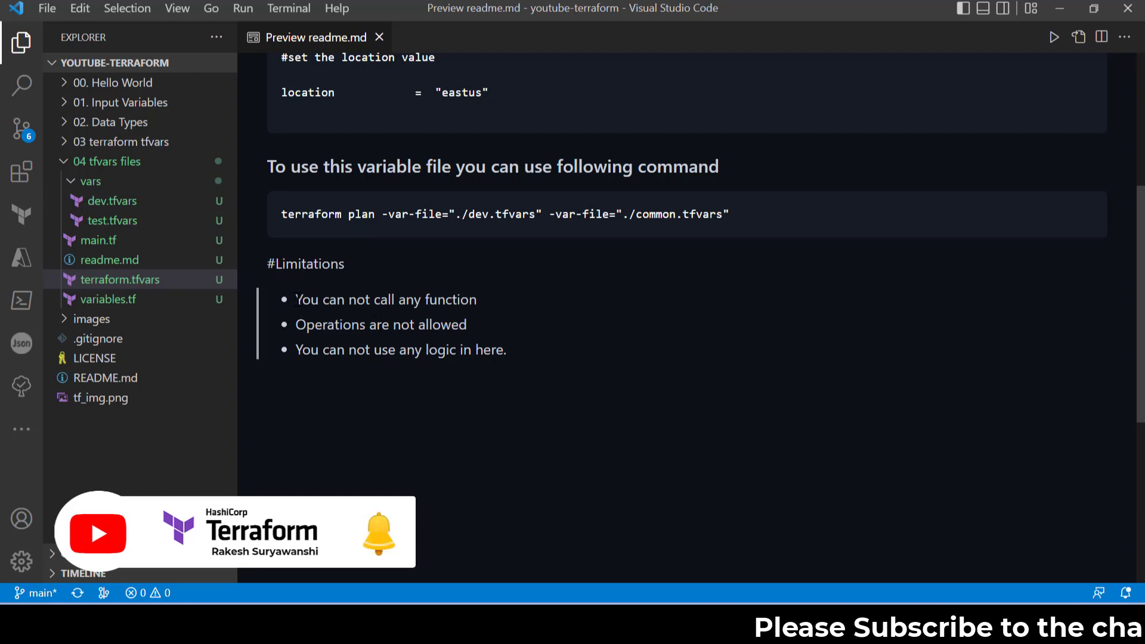
Highlight the first limitation bullet in the readme, then close the readme preview tab
left_click_drag(295, 299, 484, 302)
left_click(415, 408)
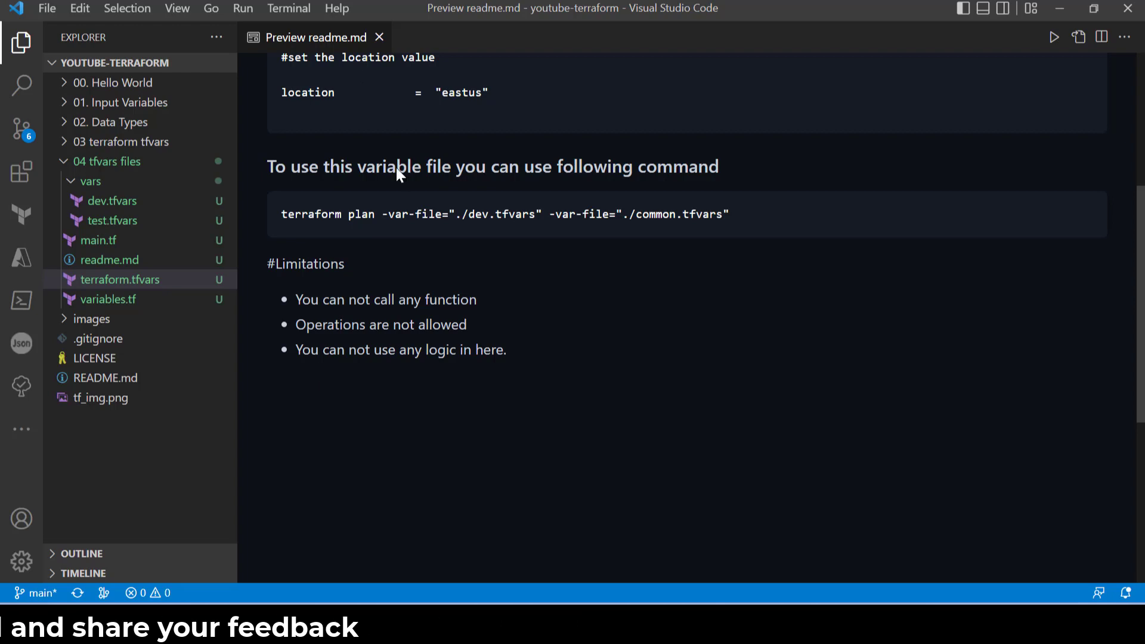
middle_click(332, 39)
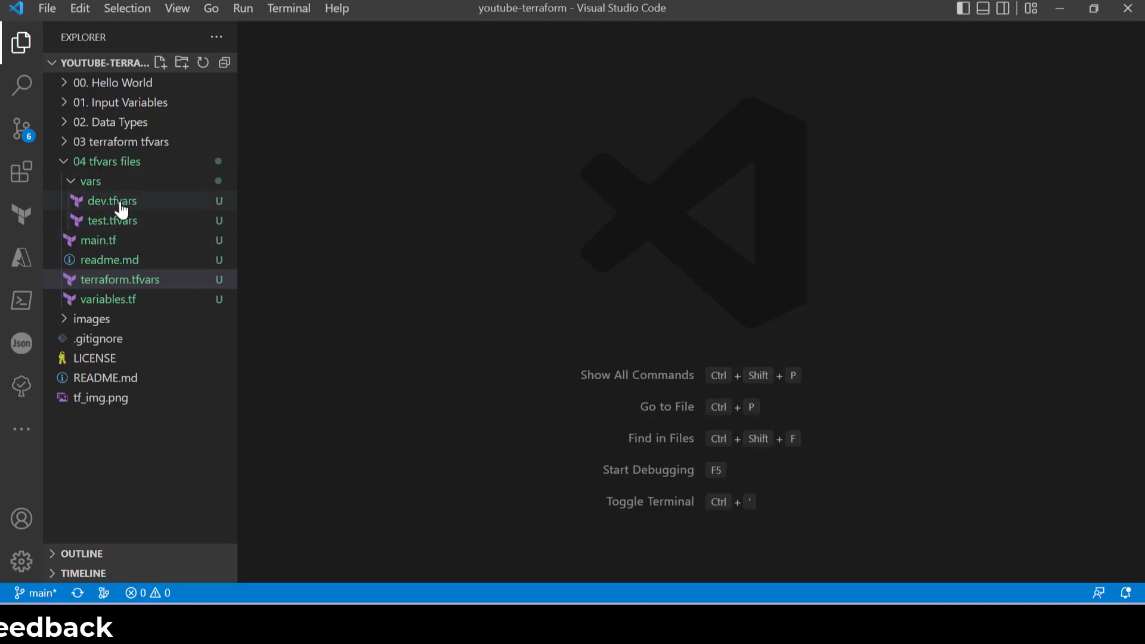
Add a new file named common.tfvars inside the vars folder
left_click(96, 185)
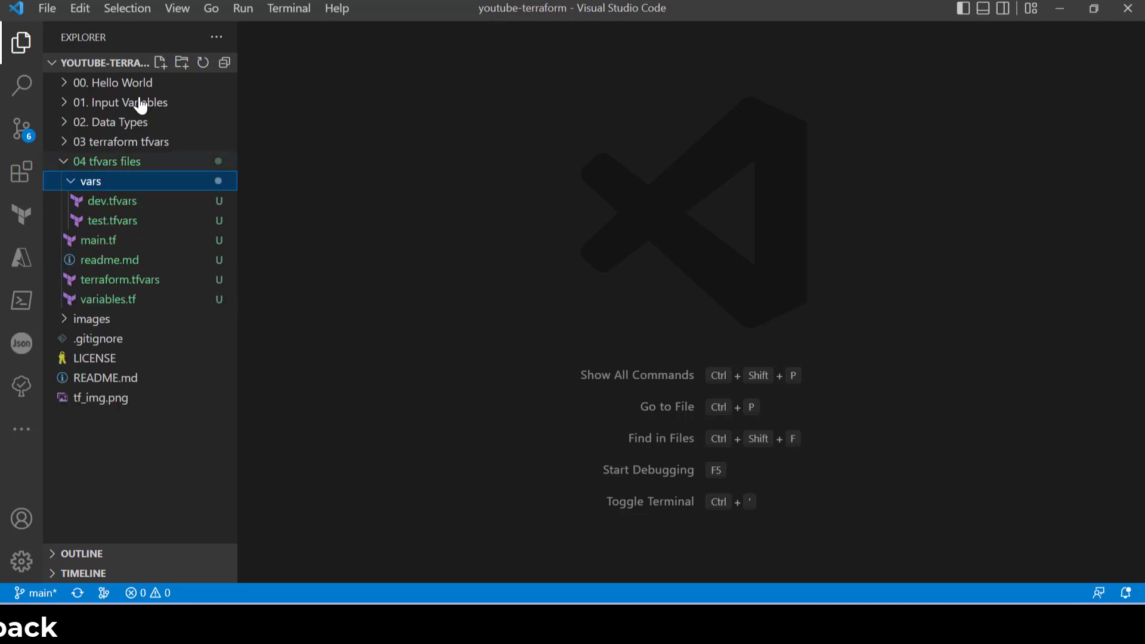
left_click(164, 62)
type("co")
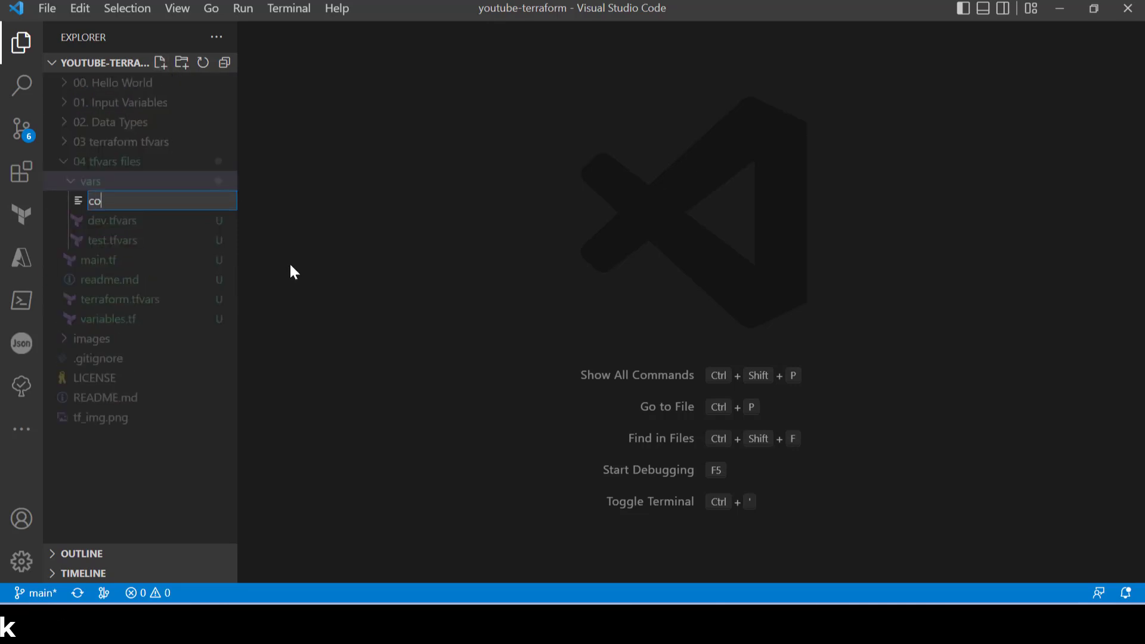
type("mmon.tfv")
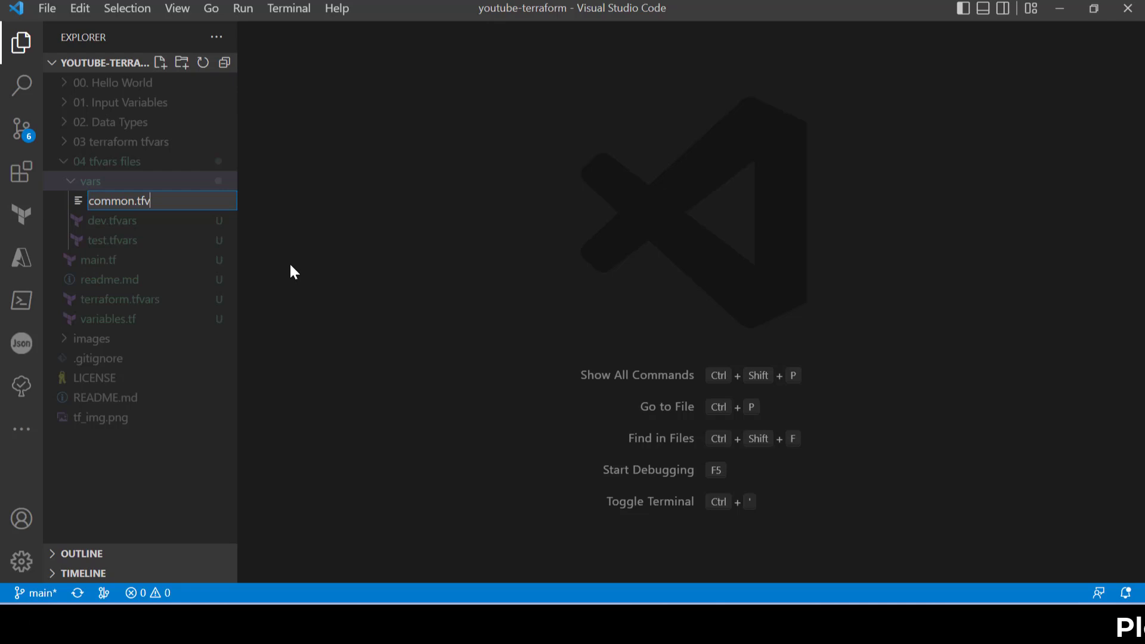
type("ars")
key("Return")
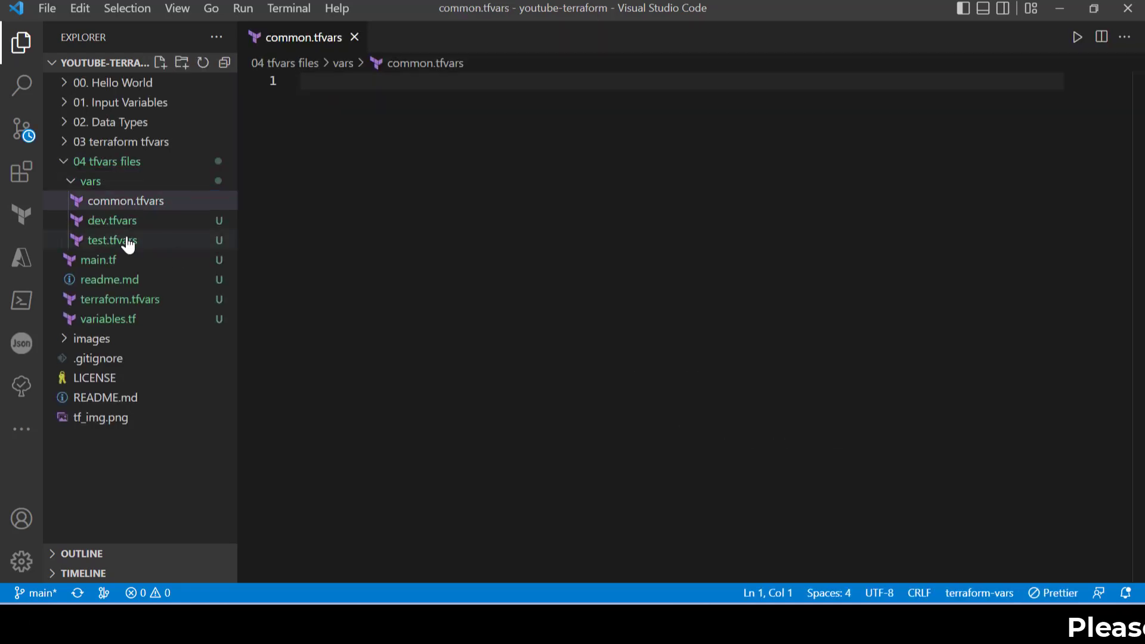